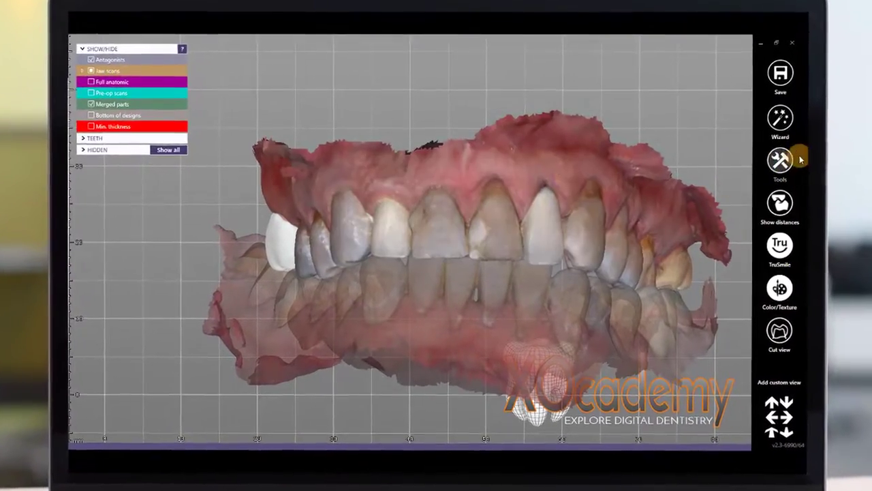
# Choose Start Articulator from the Tools list to mount the jaws in the Panadent PSH articulator
pyautogui.click(797, 159)
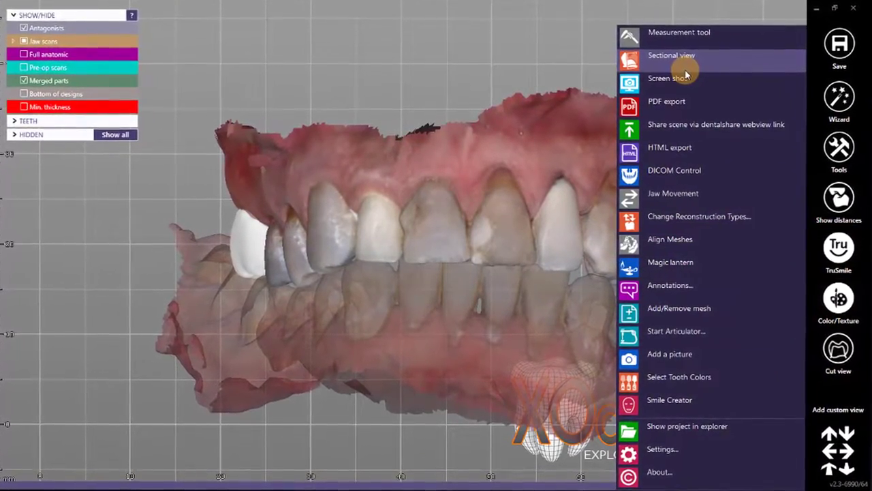
pyautogui.click(678, 333)
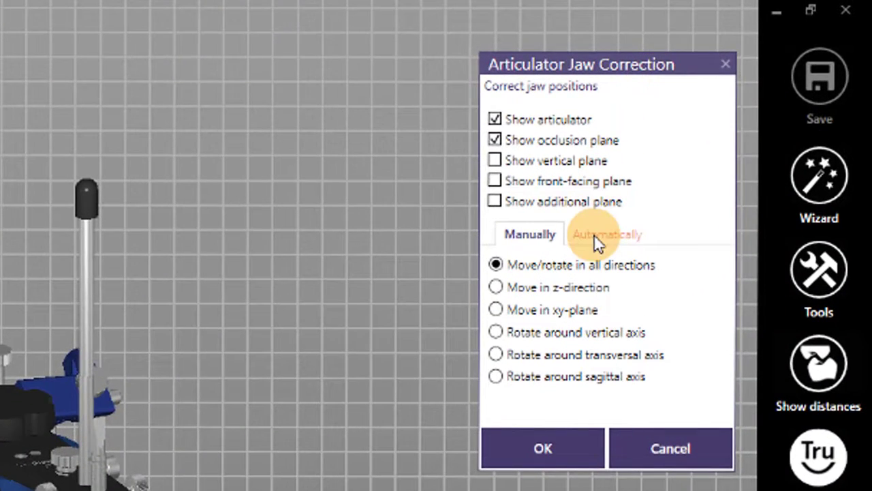
# Switch to the Automatically tab and place the incisal point between the front incisors
pyautogui.click(594, 234)
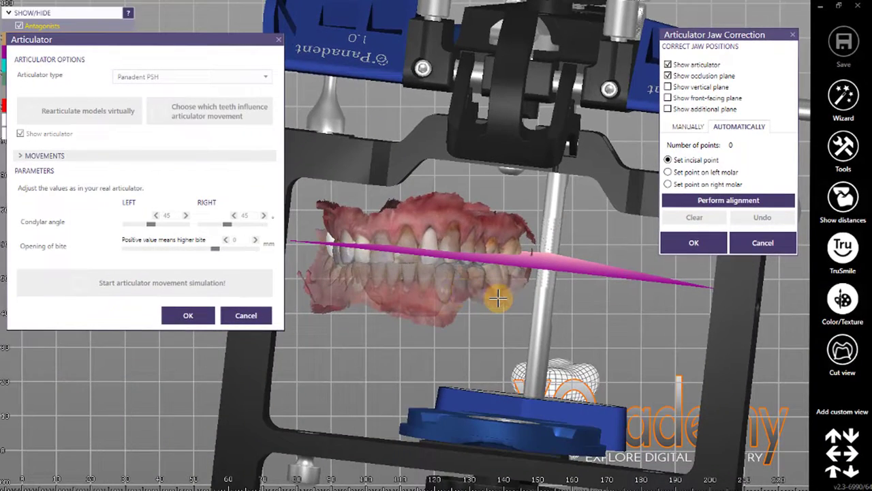
pyautogui.click(669, 160)
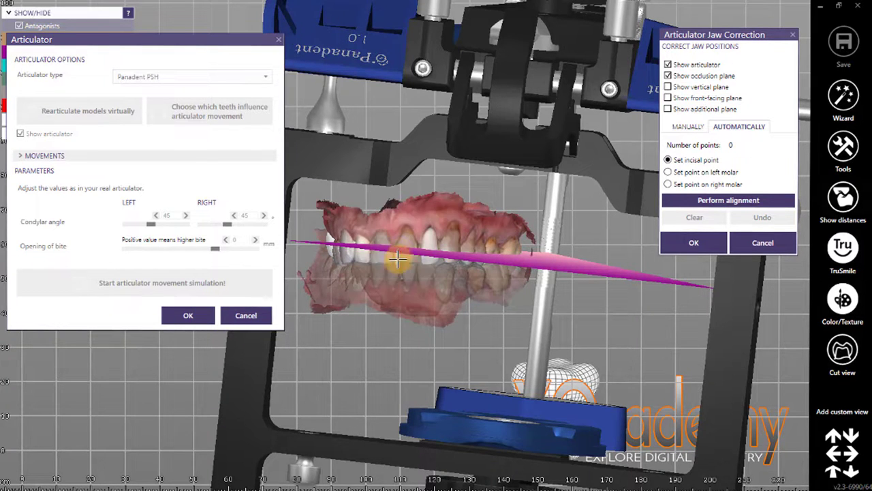
pyautogui.scroll(3, 396, 260)
pyautogui.scroll(3, 396, 270)
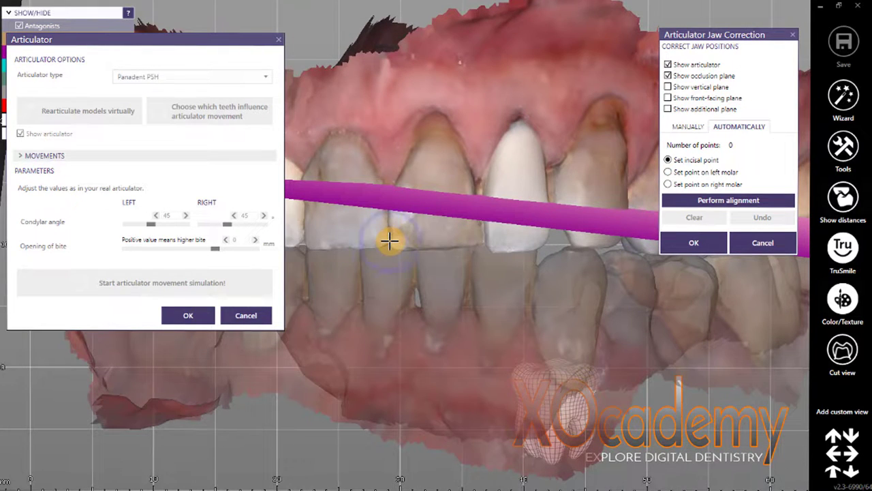
pyautogui.click(388, 241)
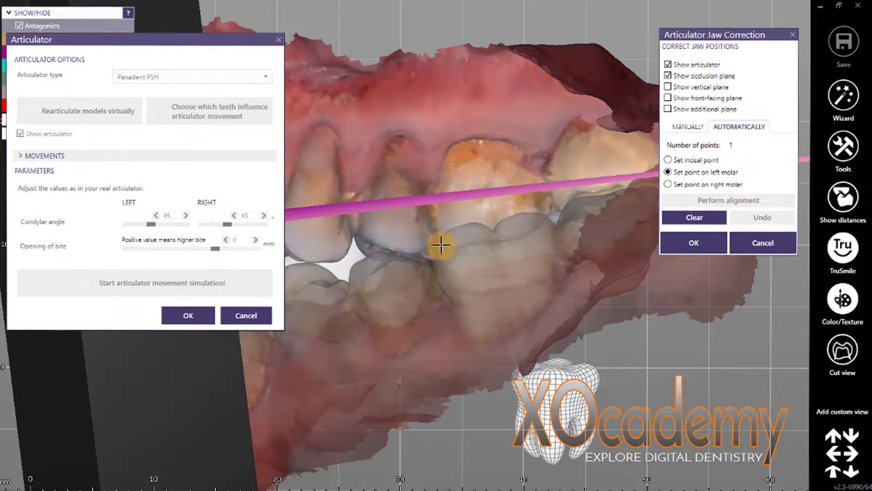
# Place the left and right molar points, then perform the automatic alignment
pyautogui.click(497, 247)
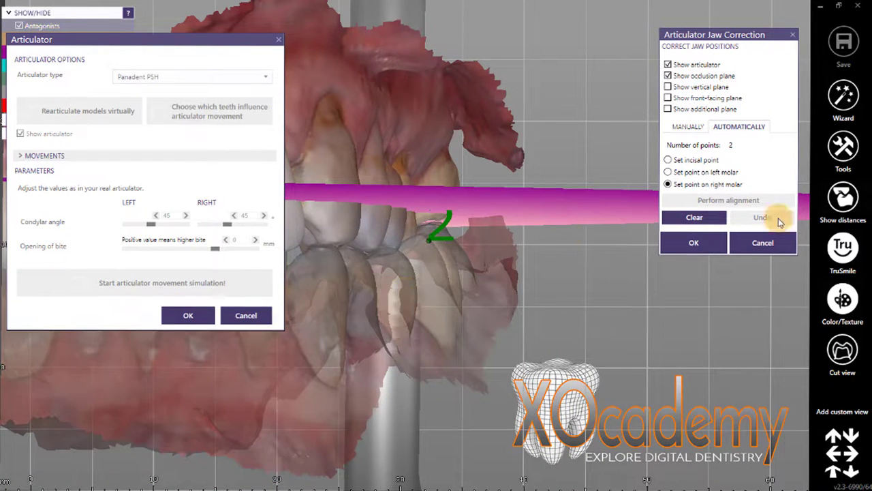
pyautogui.click(677, 189)
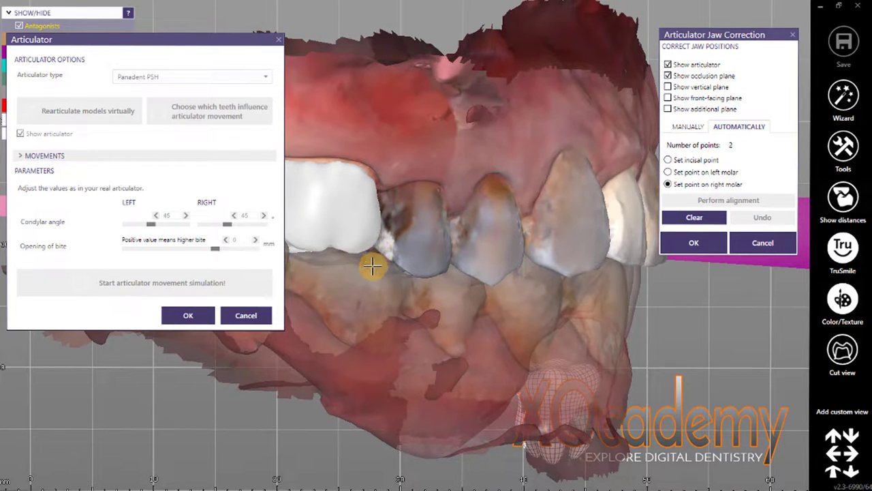
pyautogui.click(380, 261)
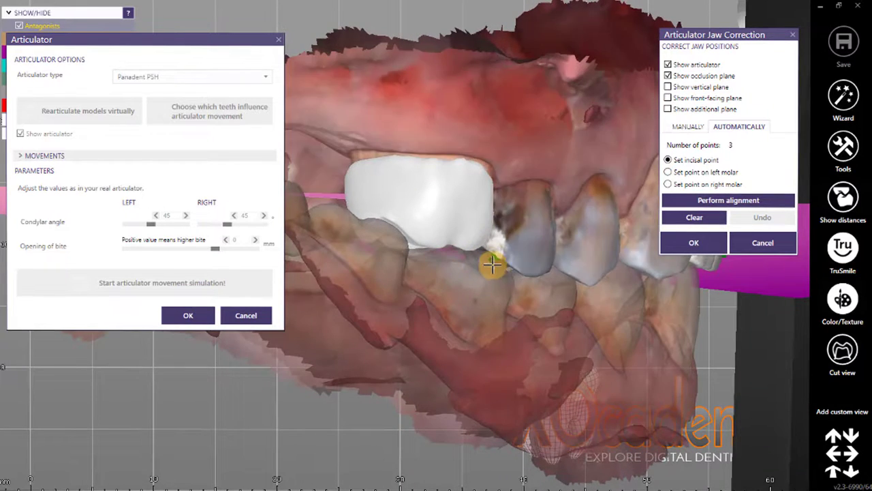
pyautogui.scroll(5, 493, 262)
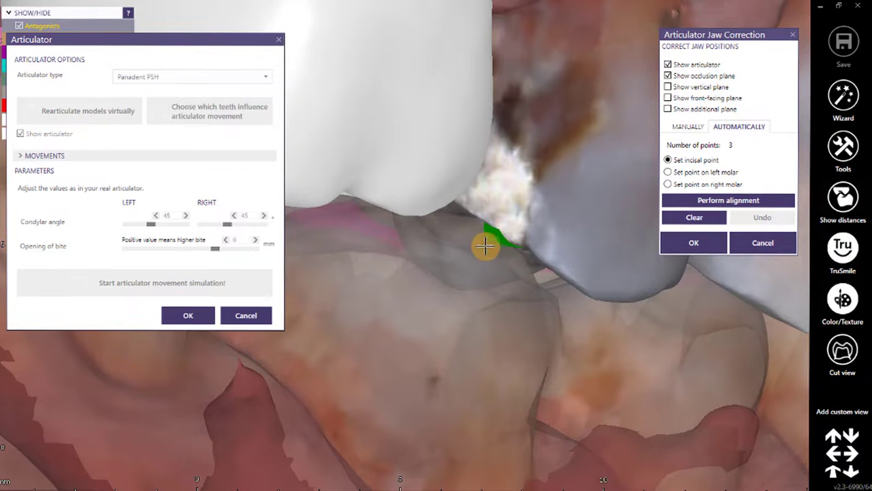
pyautogui.scroll(-5, 485, 248)
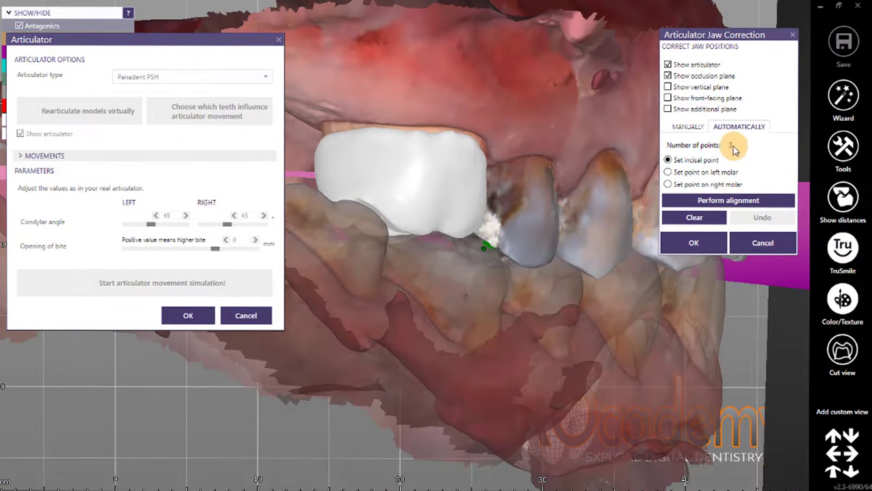
pyautogui.click(709, 201)
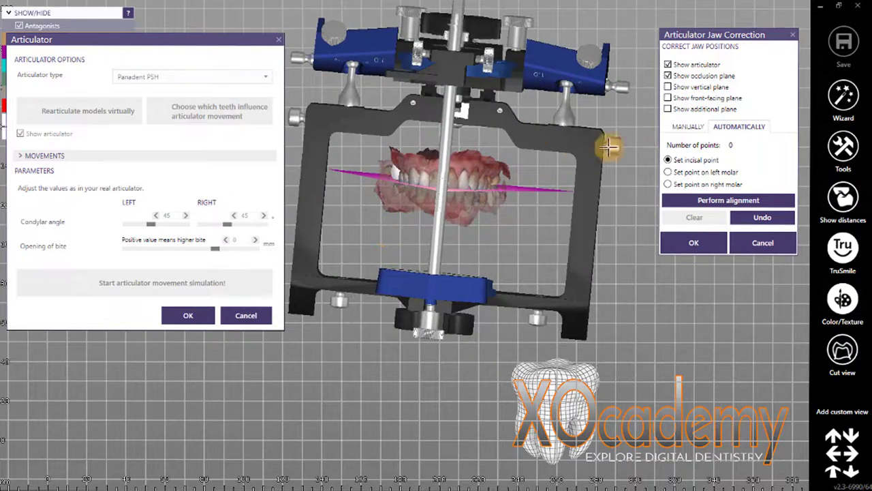
# Show the vertical plane and hide the articulator to check the jaw orientation
pyautogui.click(668, 87)
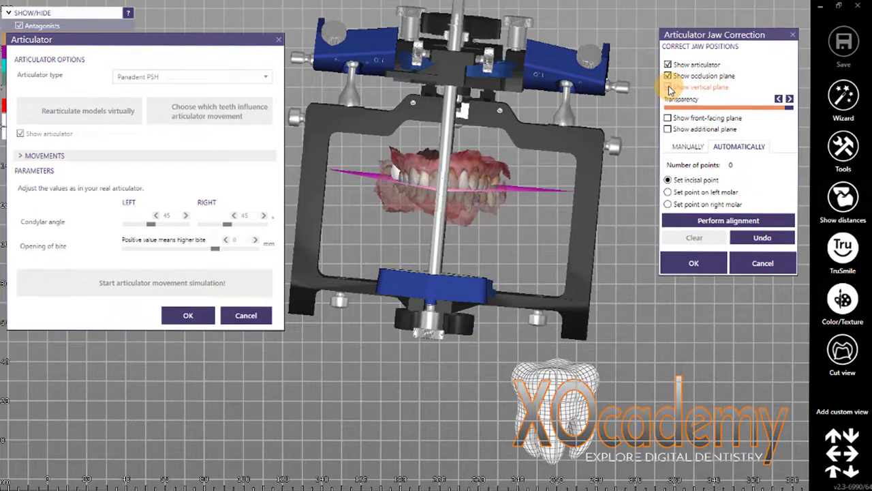
pyautogui.scroll(8, 475, 193)
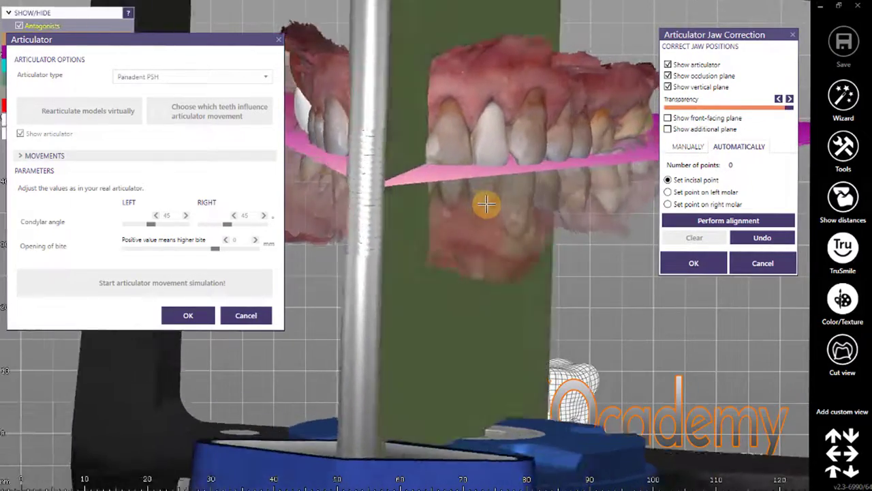
pyautogui.scroll(-5, 488, 198)
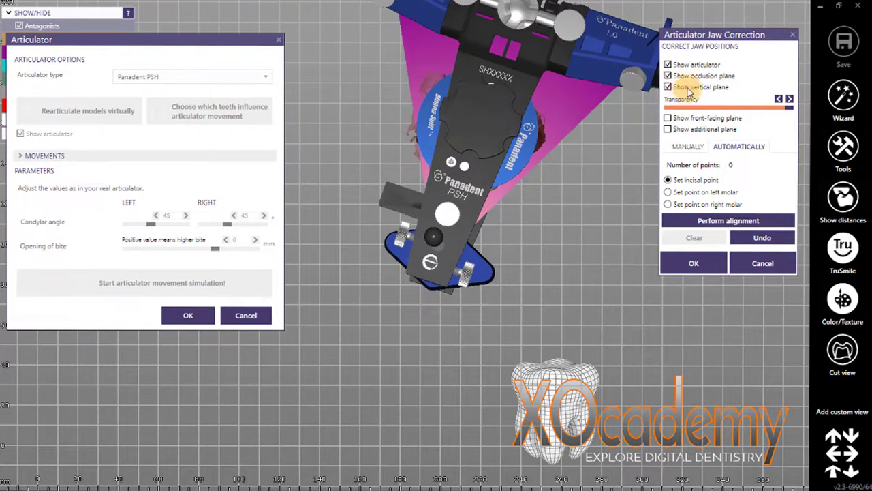
pyautogui.click(668, 66)
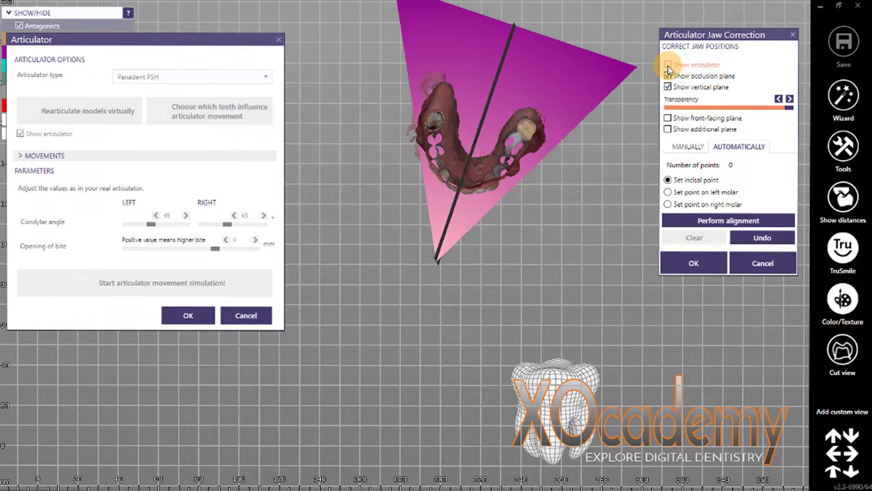
pyautogui.scroll(4, 449, 253)
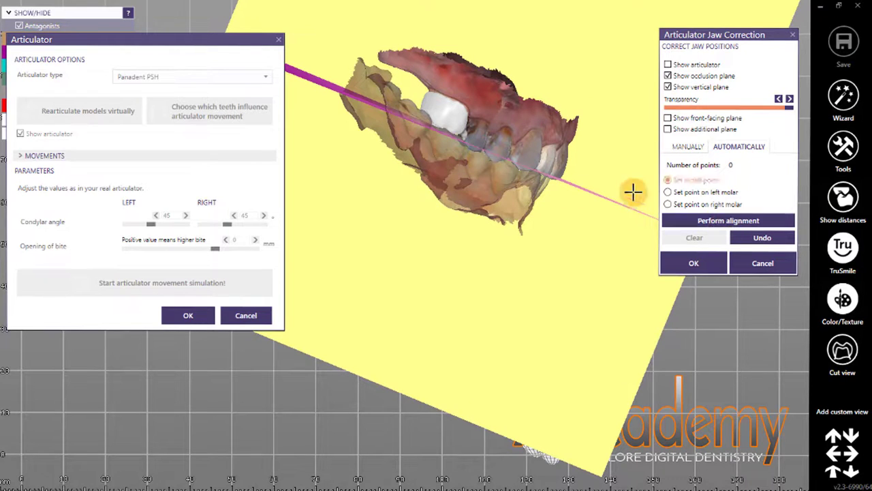
# Accept the jaw correction and answer the 0.083 mm jaw intersection warning
pyautogui.click(681, 260)
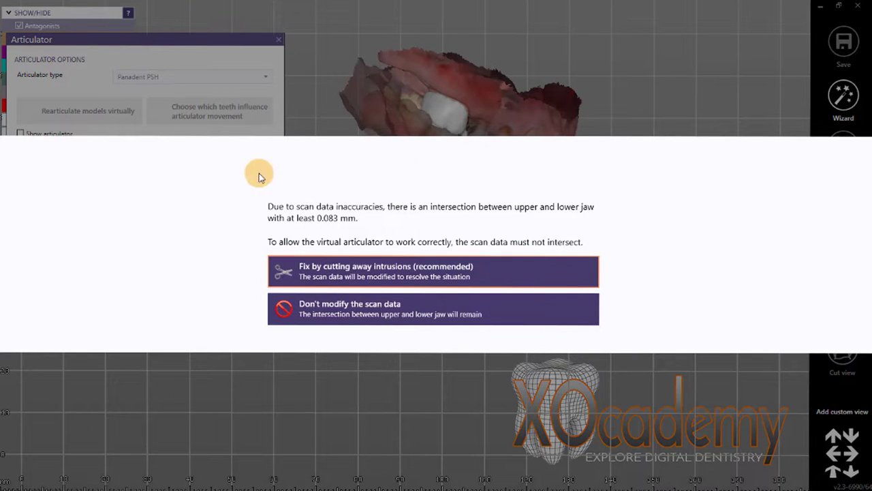
pyautogui.click(344, 315)
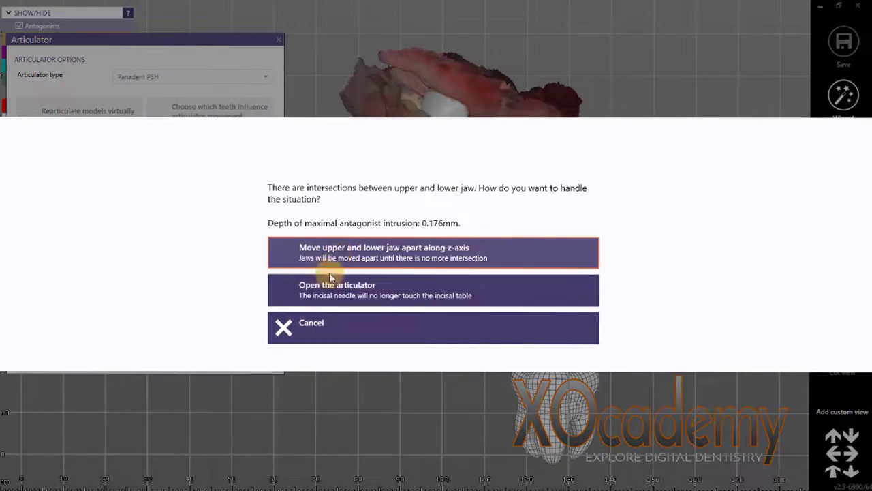
pyautogui.click(329, 281)
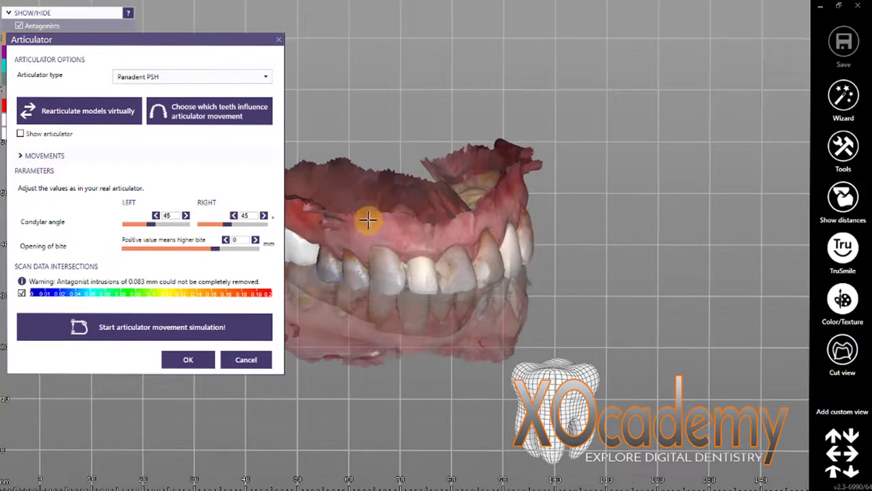
# Show the articulator again and view the mounted jaws from an oblique angle
pyautogui.scroll(-3, 384, 273)
pyautogui.moveTo(384, 273); pyautogui.dragTo(368, 306, button='right')
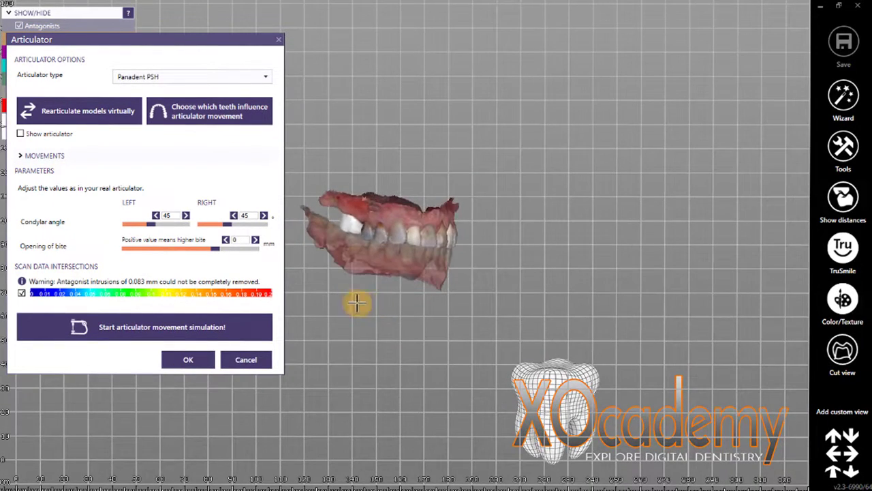
pyautogui.scroll(3, 356, 302)
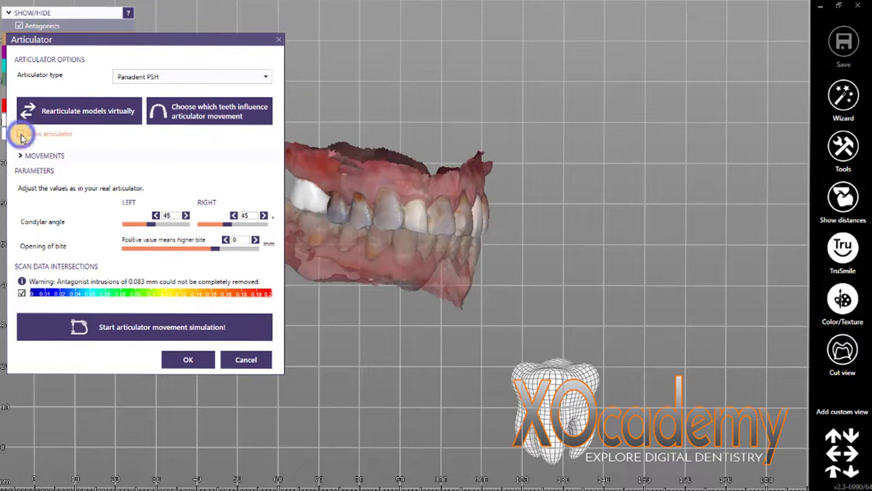
pyautogui.click(21, 134)
pyautogui.moveTo(389, 282); pyautogui.dragTo(384, 294, button='right')
# Run the articulator movement simulation, watching it from the front and side views
pyautogui.click(149, 329)
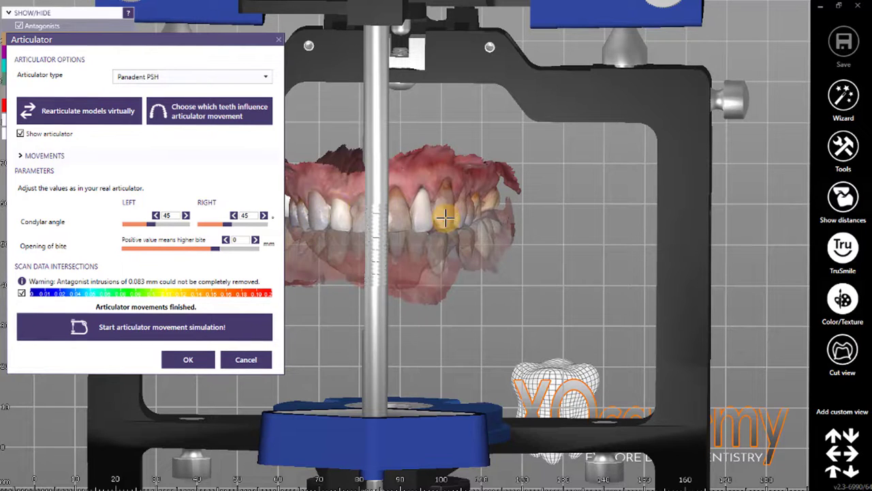
pyautogui.moveTo(436, 247); pyautogui.dragTo(411, 233, button='right')
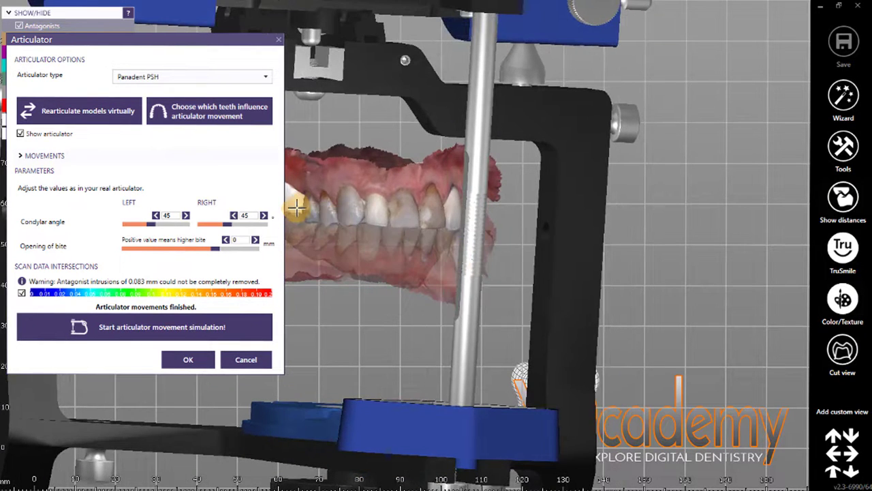
pyautogui.moveTo(461, 244); pyautogui.dragTo(432, 175, button='right')
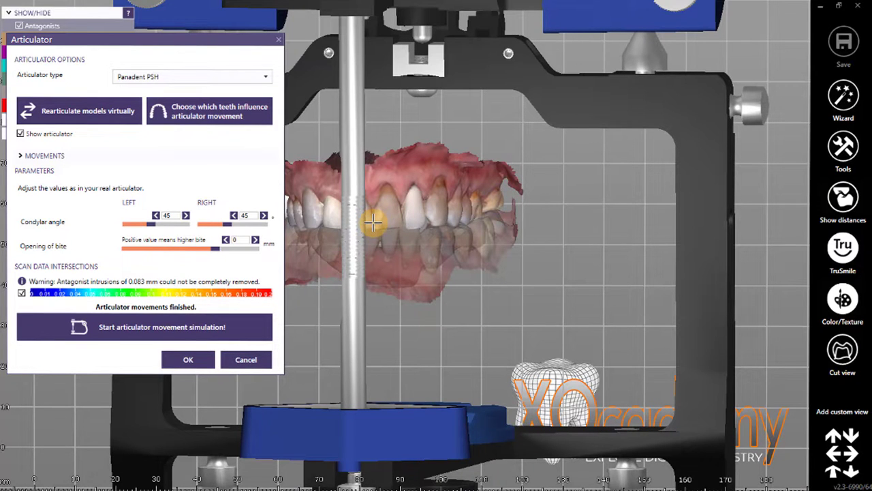
pyautogui.scroll(-3, 371, 220)
pyautogui.moveTo(368, 210); pyautogui.dragTo(432, 216, button='right')
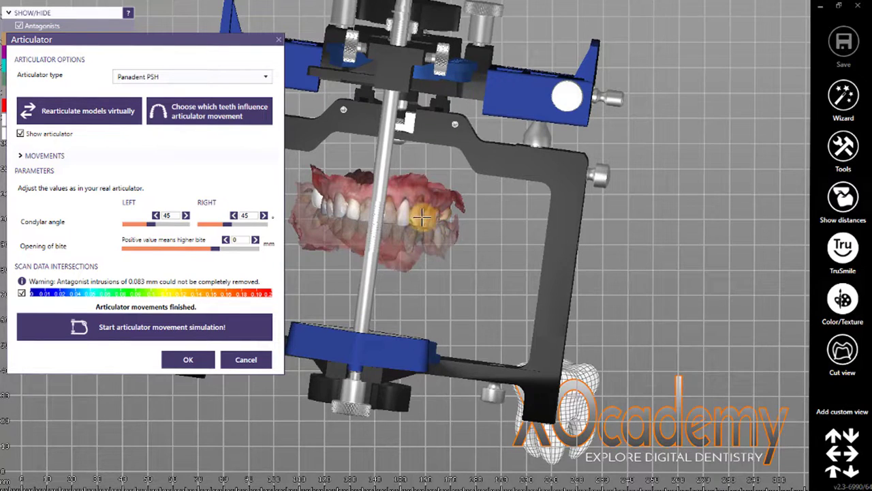
# Accept the articulator settings and open the scan meshes in the 3D Data Editor
pyautogui.click(185, 358)
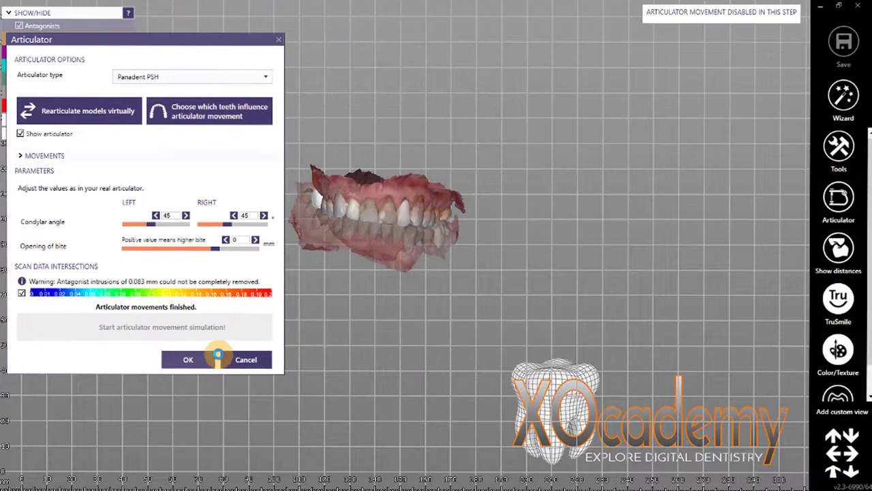
pyautogui.click(217, 357)
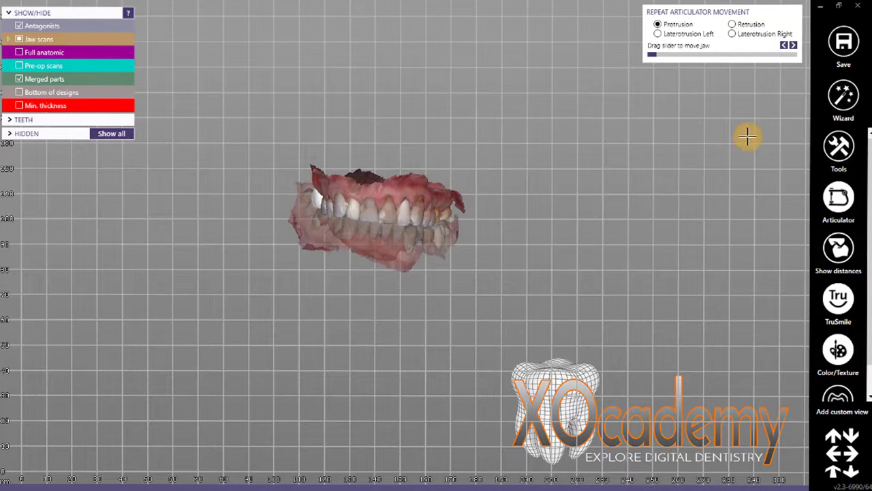
pyautogui.rightClick(503, 104)
pyautogui.click(552, 229)
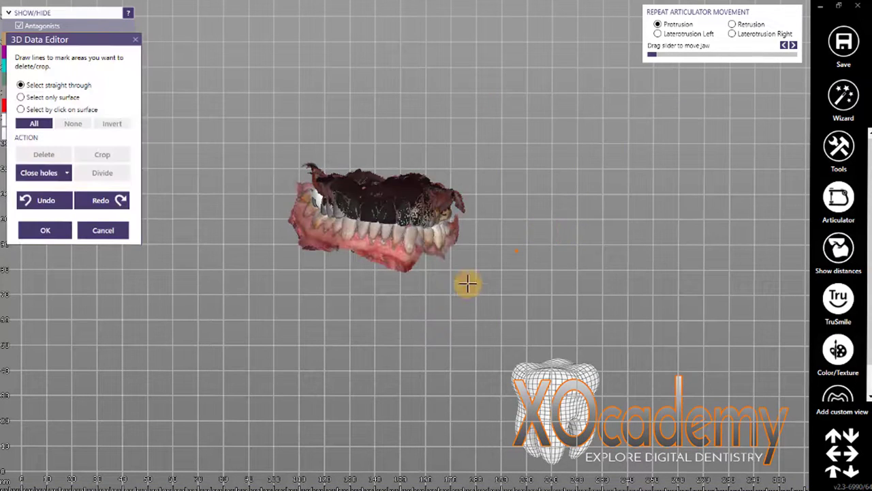
# In occlusal view, outline and delete the right half of the jaw scan, then confirm
pyautogui.moveTo(360, 224); pyautogui.dragTo(374, 243, button='right')
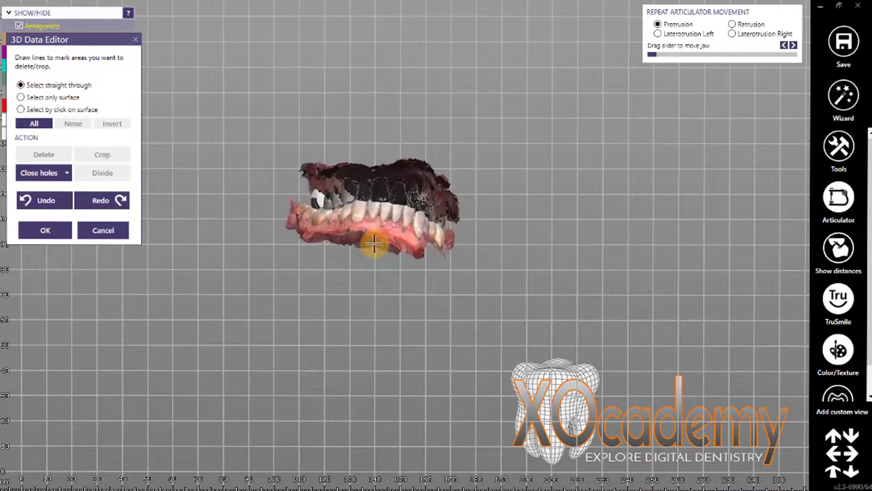
pyautogui.press('Up')
pyautogui.press('Up')
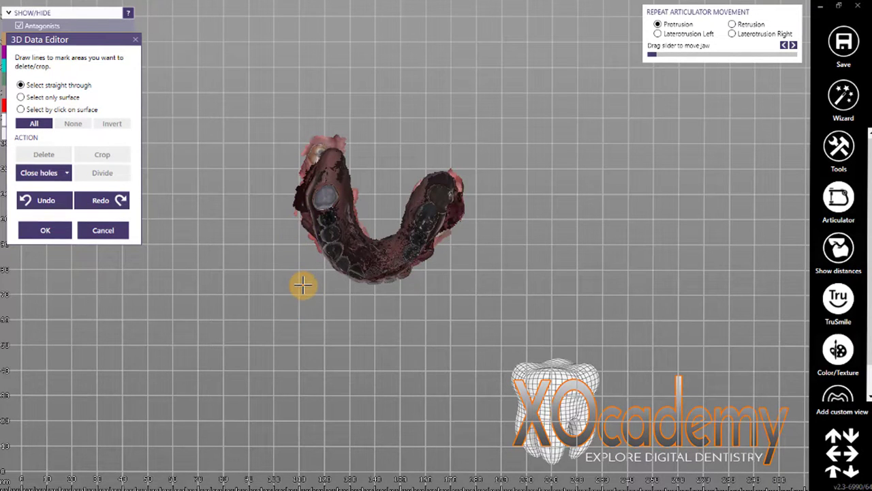
pyautogui.click(304, 287)
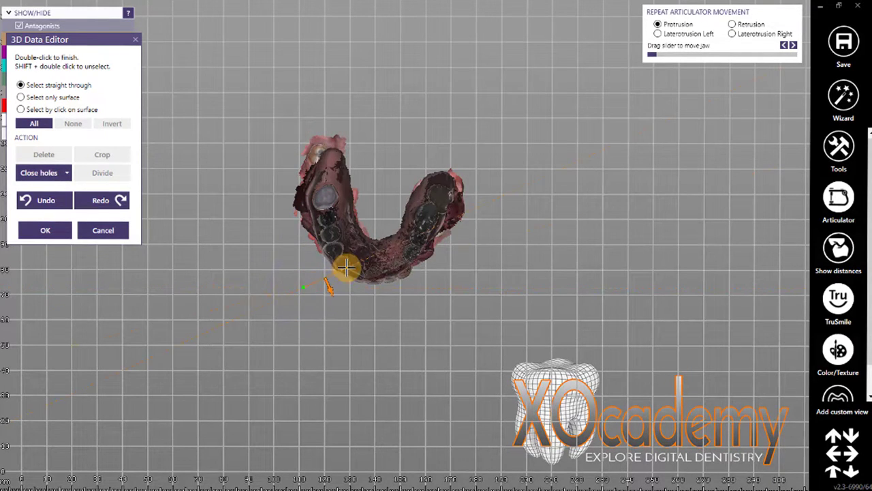
pyautogui.click(342, 270)
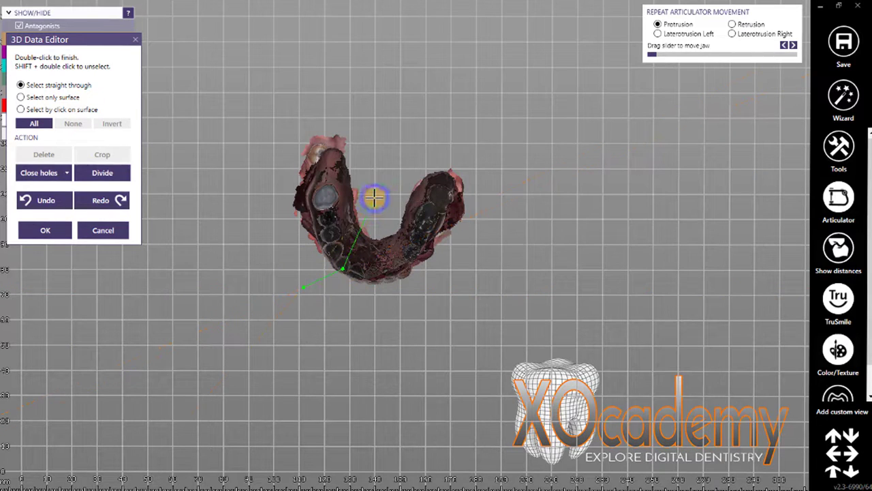
pyautogui.click(374, 198)
pyautogui.click(442, 104)
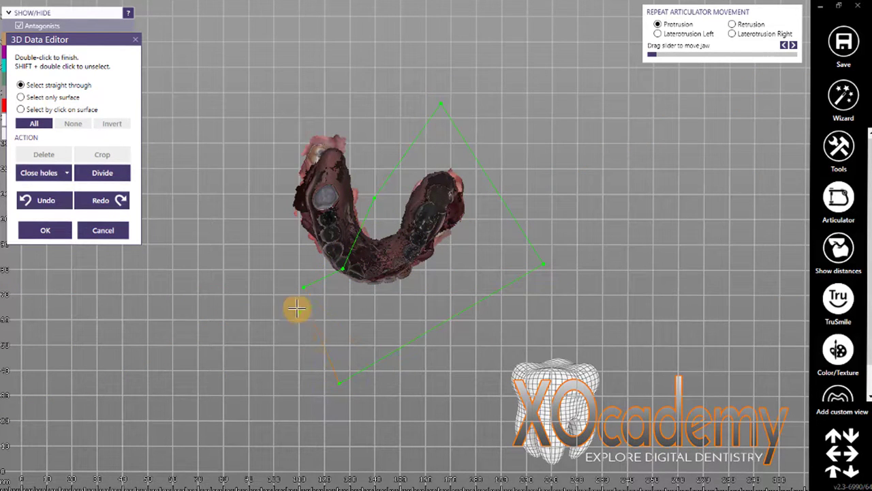
pyautogui.doubleClick(300, 283)
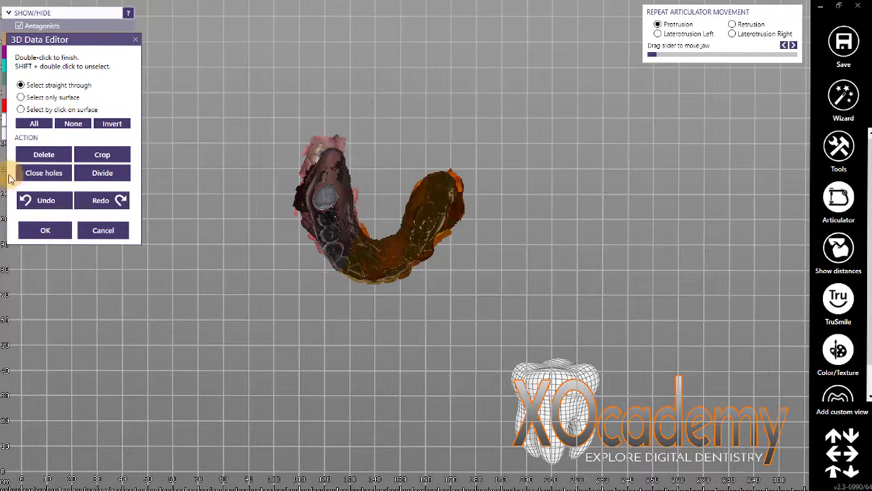
pyautogui.click(43, 155)
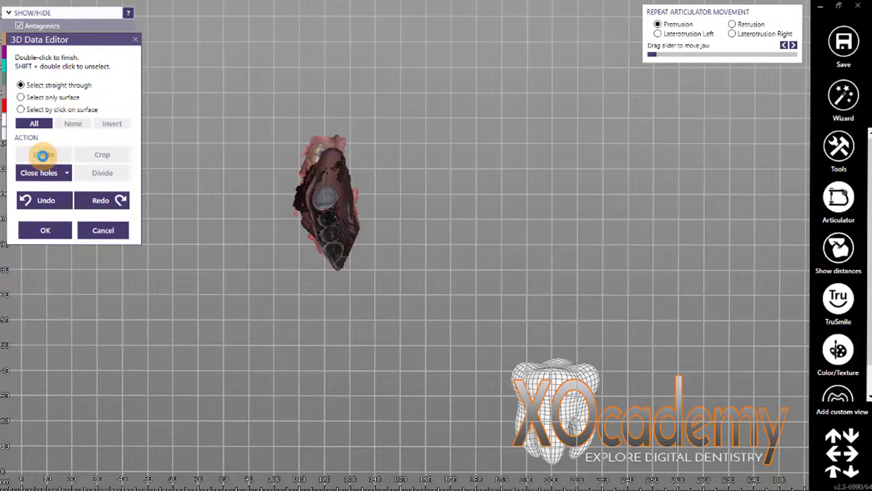
pyautogui.click(45, 230)
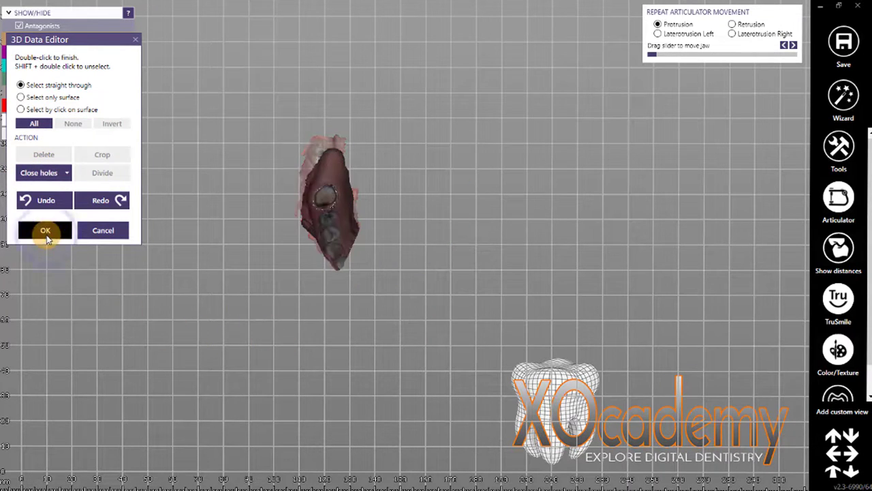
pyautogui.moveTo(345, 312); pyautogui.dragTo(362, 325, button='right')
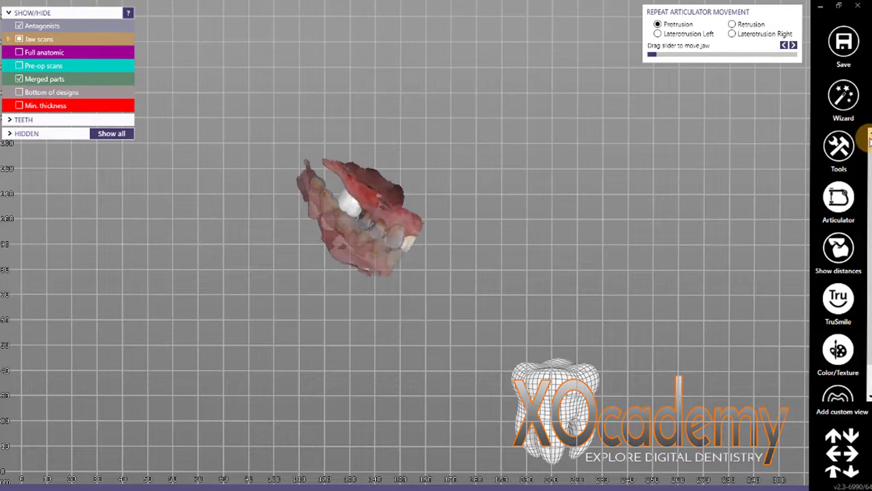
# Open the Tools list from the right toolbar
pyautogui.click(839, 146)
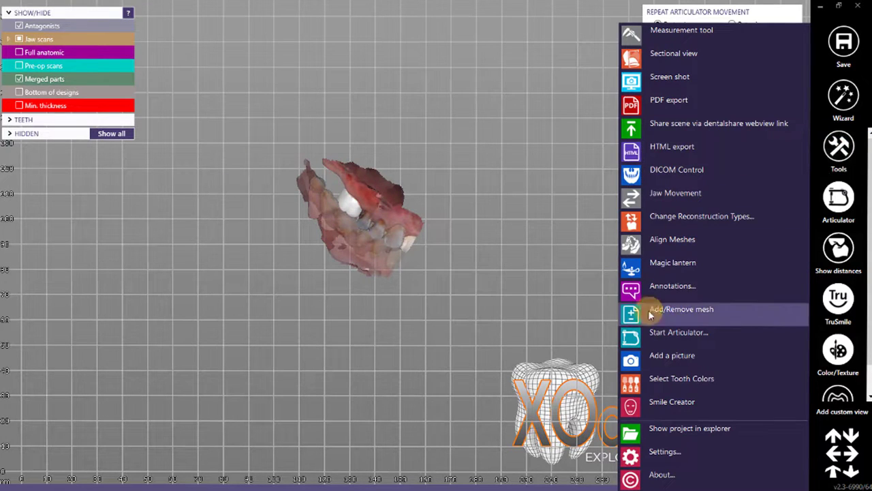
# Cancel the 2D Image Loader, restart the articulator, and open it to resolve the intersection
pyautogui.click(646, 360)
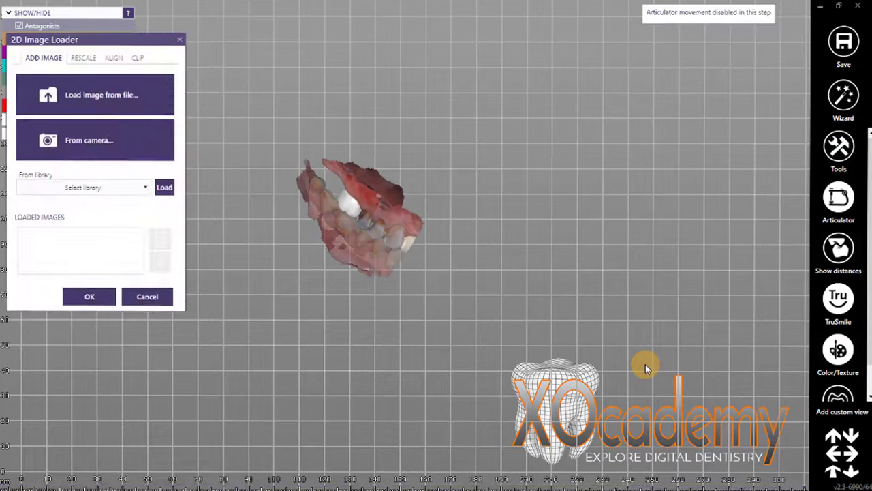
pyautogui.click(140, 297)
pyautogui.click(839, 146)
pyautogui.click(665, 334)
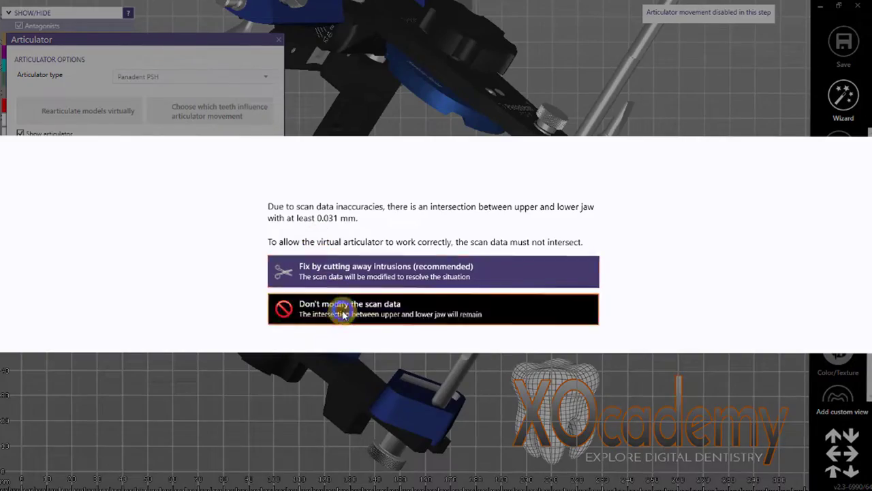
pyautogui.click(343, 310)
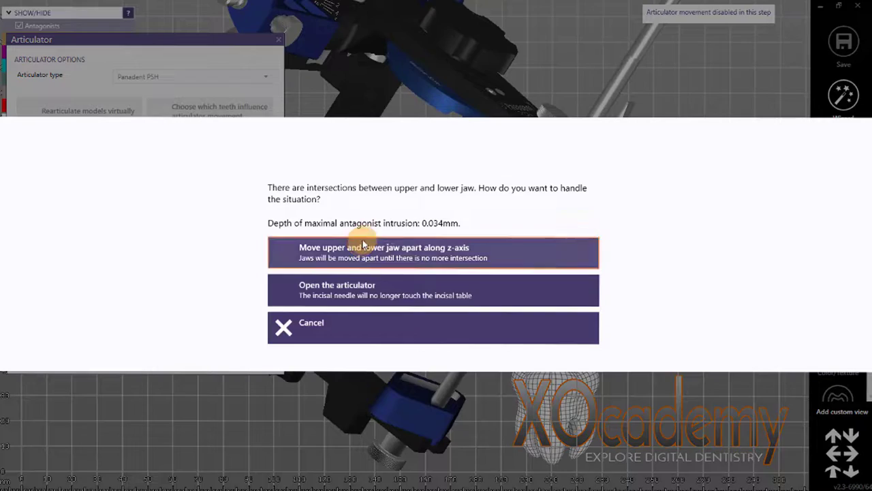
pyautogui.click(362, 286)
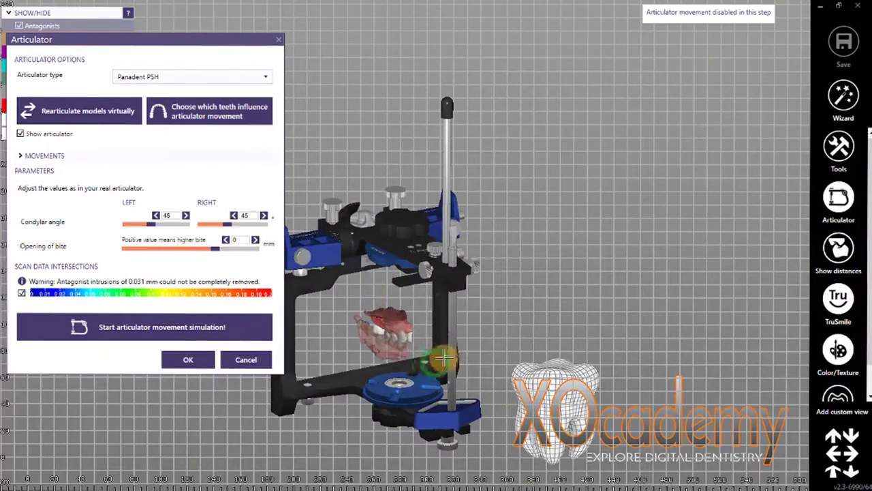
# Choose Rearticulate models virtually, shift the jaw model, and switch to automatic alignment
pyautogui.click(100, 110)
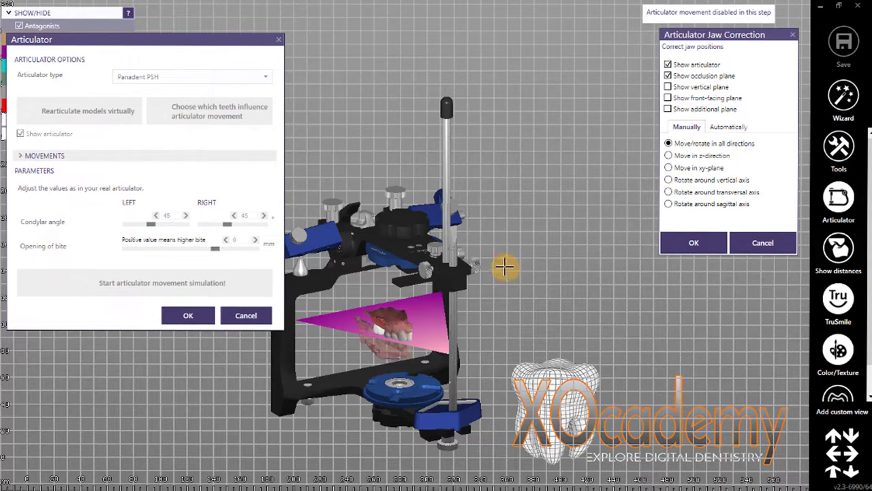
pyautogui.moveTo(412, 330); pyautogui.dragTo(479, 366)
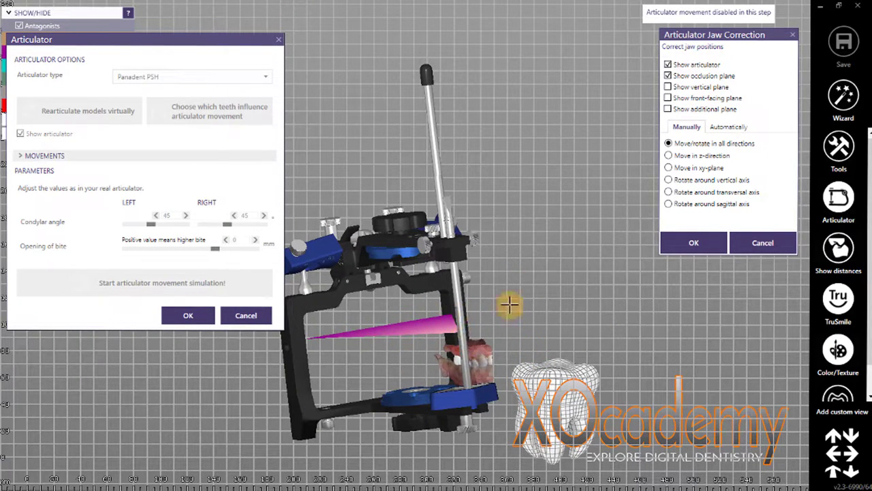
pyautogui.click(726, 127)
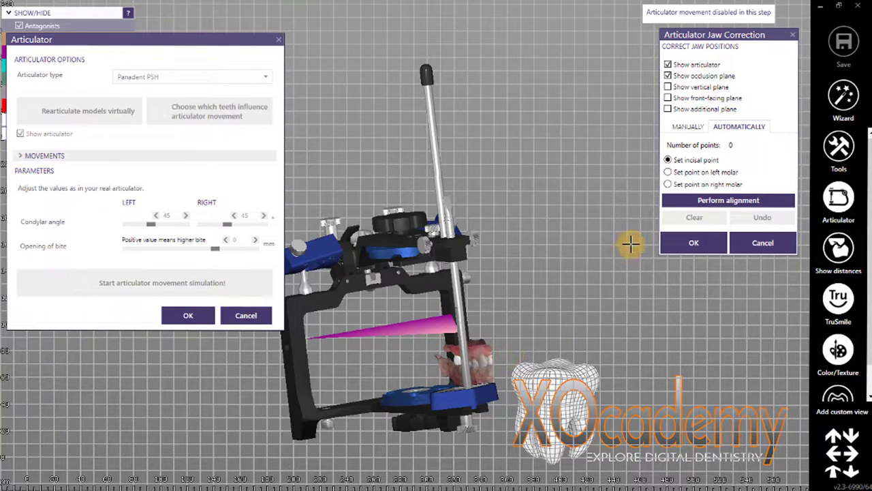
# Use Manually mode with Move/rotate in all directions to shift the jaw model down and right
pyautogui.click(689, 128)
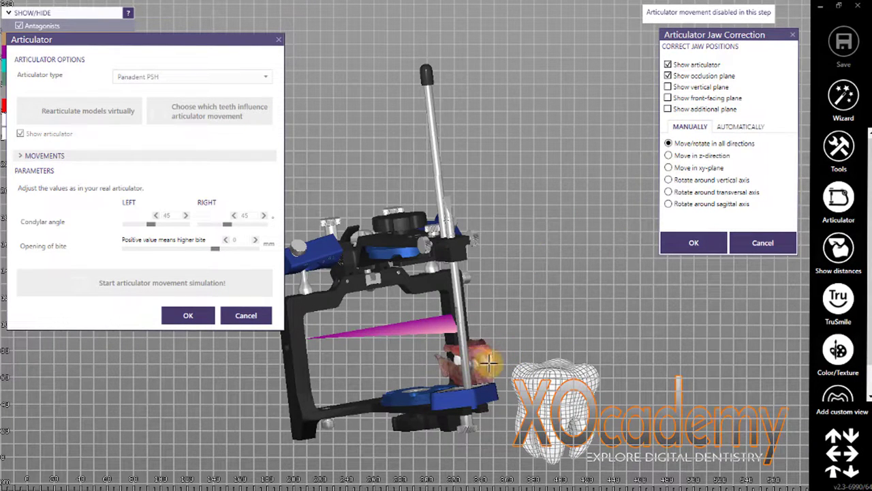
pyautogui.scroll(3, 527, 354)
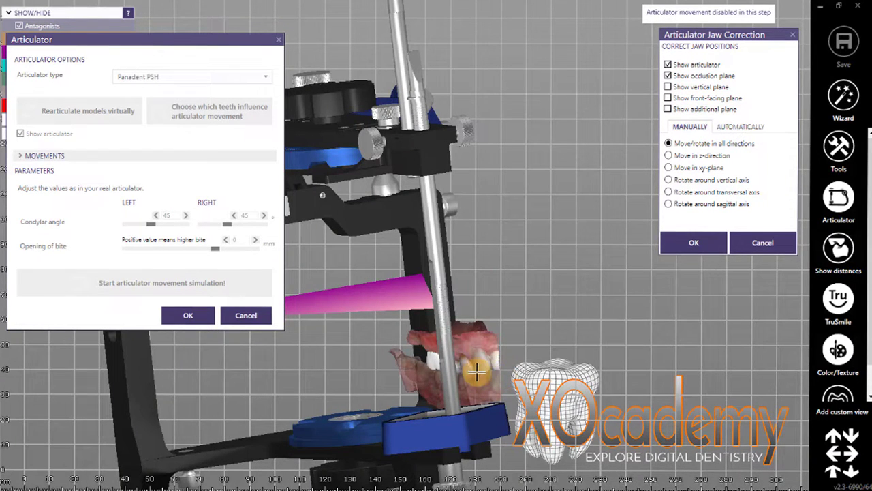
pyautogui.moveTo(476, 370); pyautogui.dragTo(486, 385)
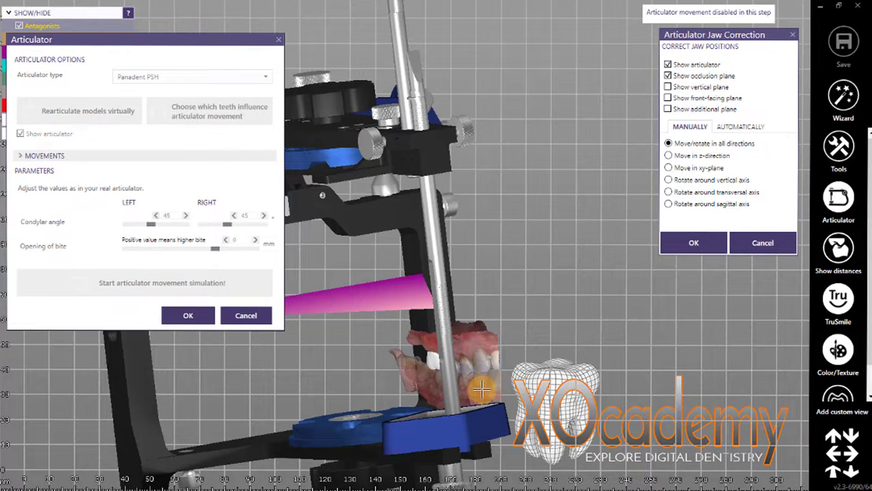
pyautogui.moveTo(486, 369); pyautogui.dragTo(477, 295, button='right')
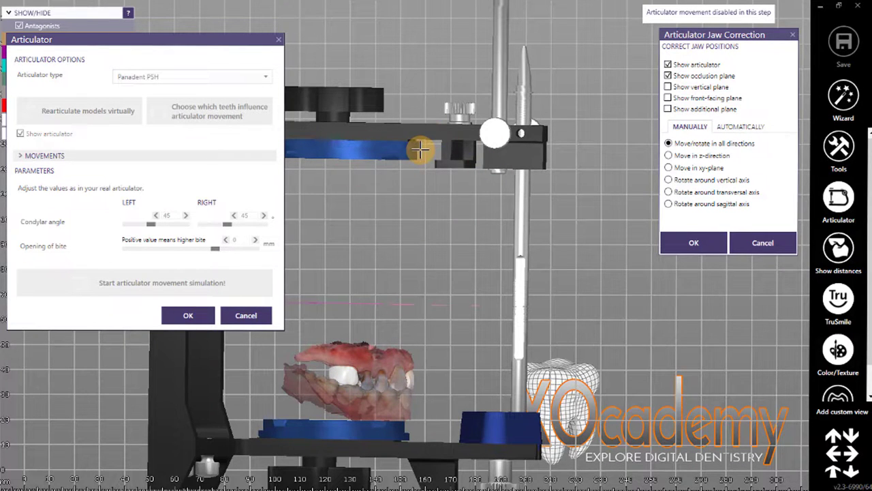
pyautogui.moveTo(430, 254); pyautogui.dragTo(430, 263, button='right')
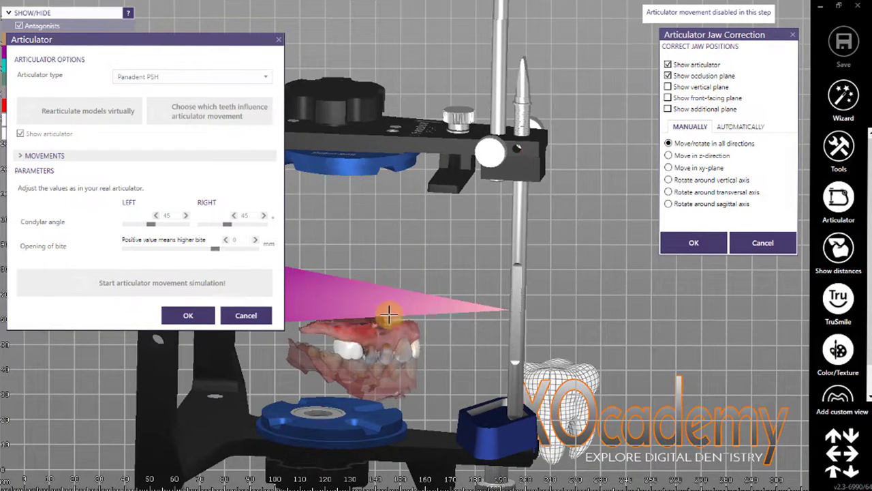
# Turn on the vertical plane and lower its Transparency slider so it is semi-transparent
pyautogui.click(669, 88)
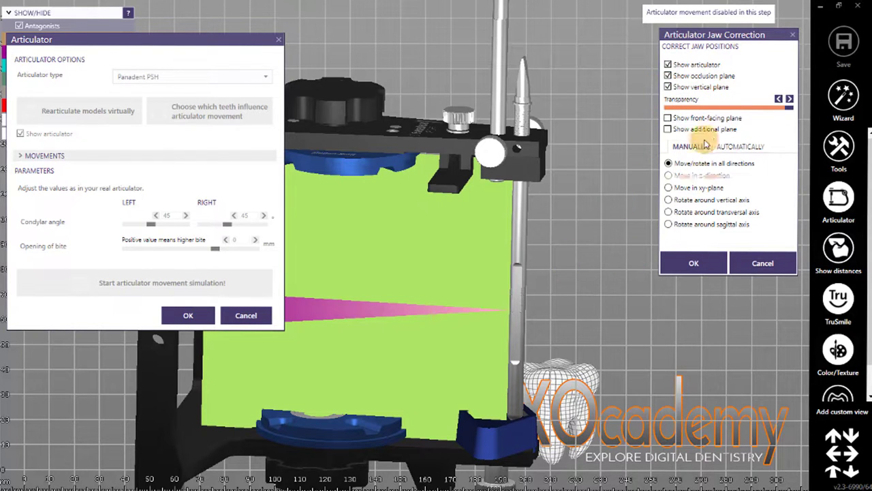
pyautogui.moveTo(789, 107); pyautogui.dragTo(753, 108)
pyautogui.moveTo(544, 277)
pyautogui.mouseDown(button='right')
pyautogui.moveTo(588, 280)
pyautogui.moveTo(538, 277)
pyautogui.mouseUp(button='right')
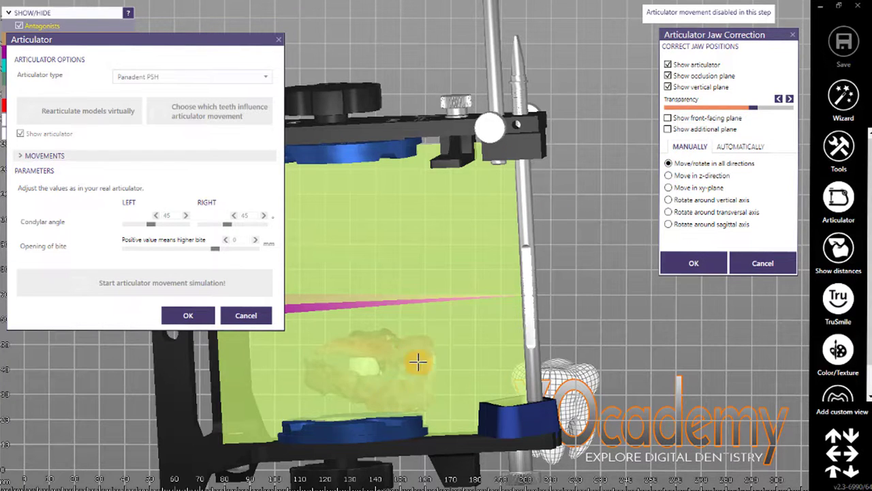
# Drag the jaw model upward and adjust its angle so the teeth lie along the occlusion plane
pyautogui.moveTo(405, 386); pyautogui.dragTo(432, 312)
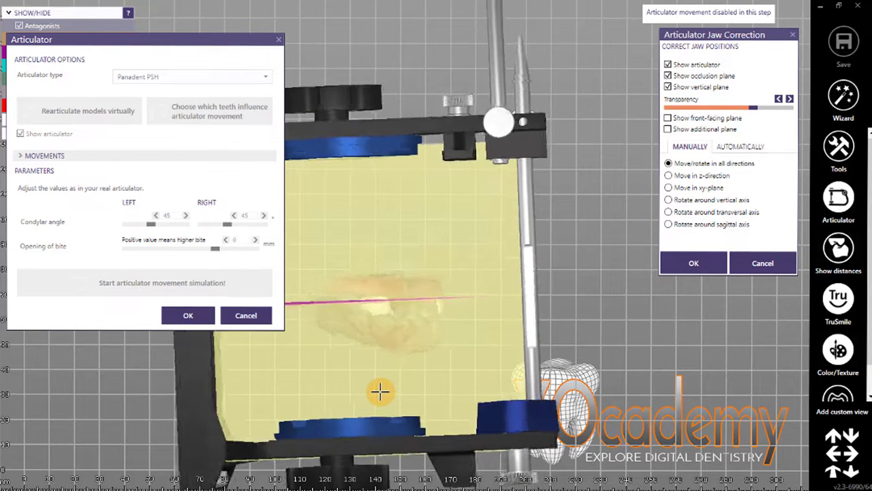
pyautogui.scroll(5, 405, 319)
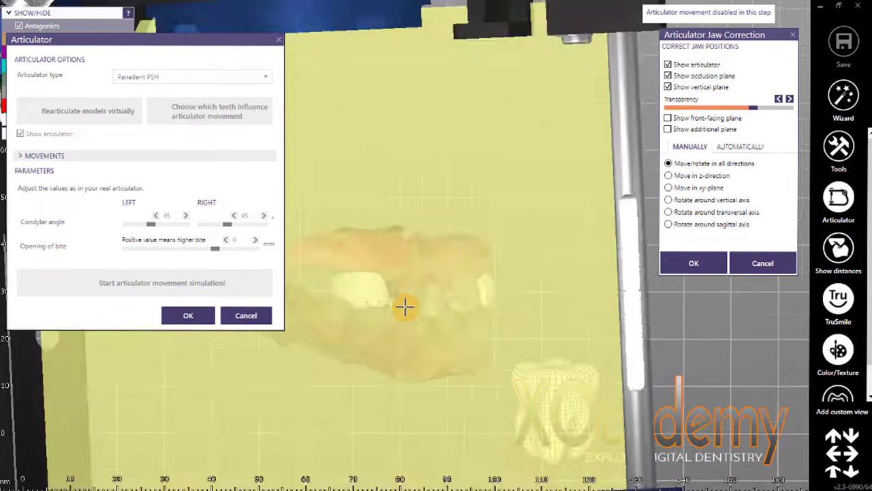
pyautogui.moveTo(435, 341); pyautogui.dragTo(459, 345)
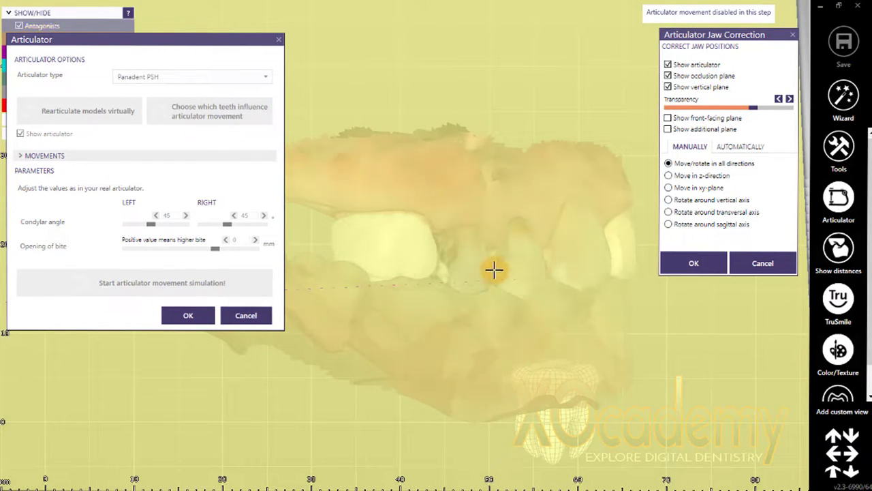
pyautogui.scroll(-1, 491, 274)
pyautogui.scroll(-5, 539, 272)
pyautogui.moveTo(694, 409); pyautogui.dragTo(608, 289, button='right')
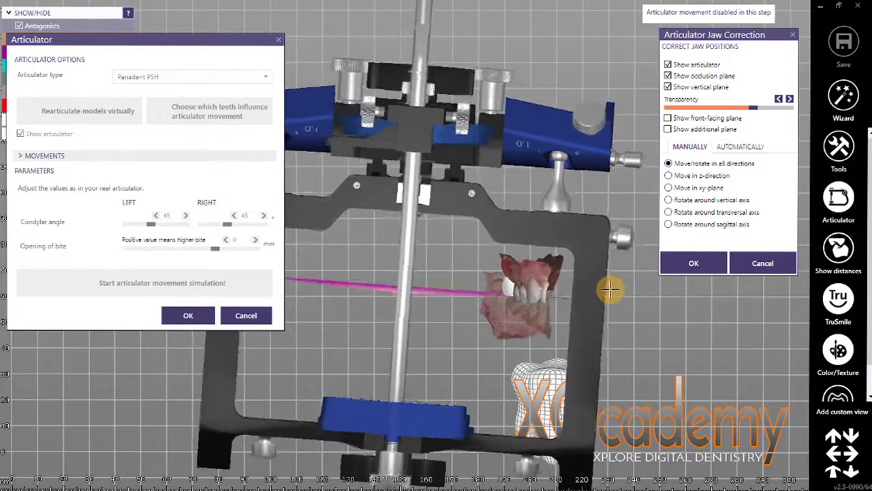
pyautogui.scroll(2, 549, 286)
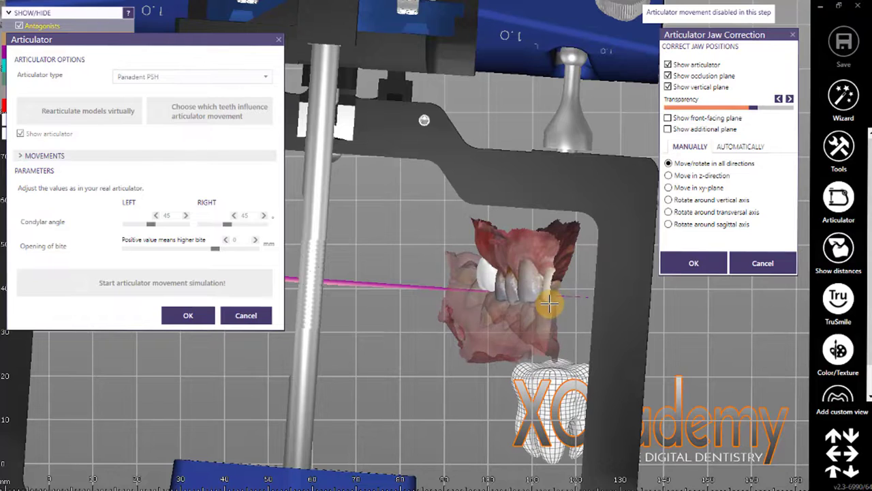
# With Move in xy-plane, slide the jaw model sideways against the articulator's central post
pyautogui.click(669, 189)
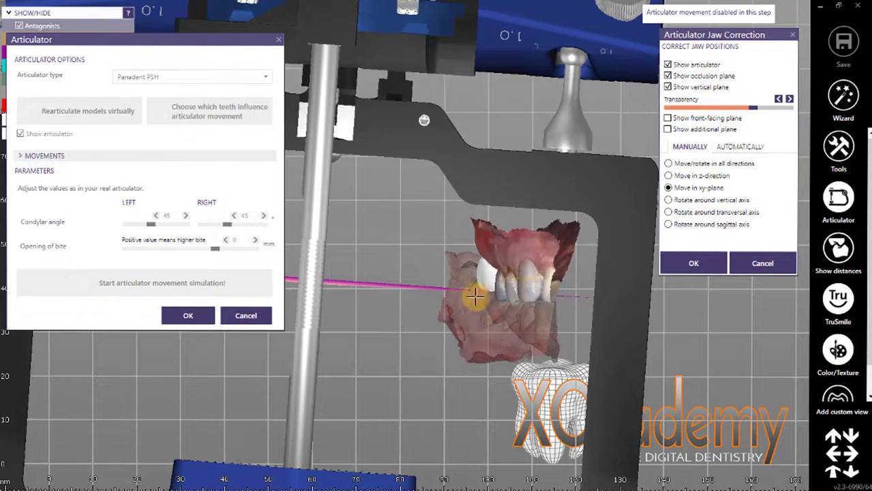
pyautogui.moveTo(467, 288); pyautogui.dragTo(452, 263, button='right')
pyautogui.scroll(-3, 484, 278)
pyautogui.moveTo(452, 263); pyautogui.dragTo(341, 257)
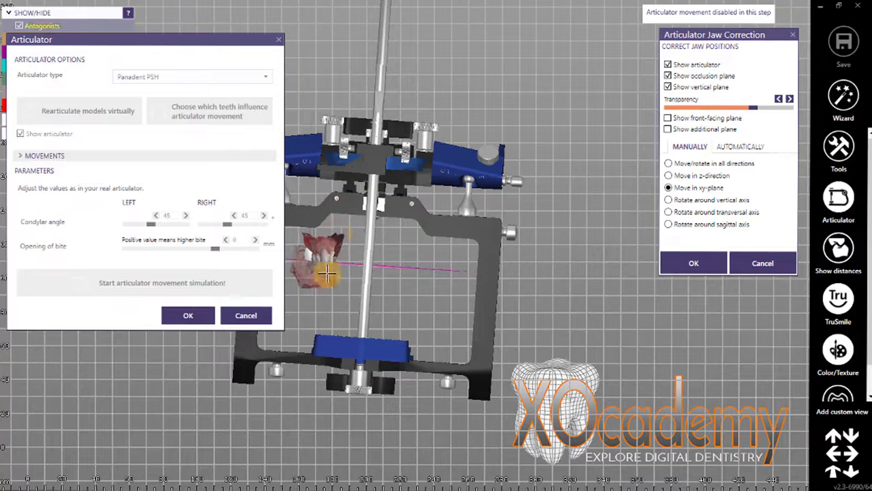
pyautogui.moveTo(328, 261); pyautogui.dragTo(355, 166)
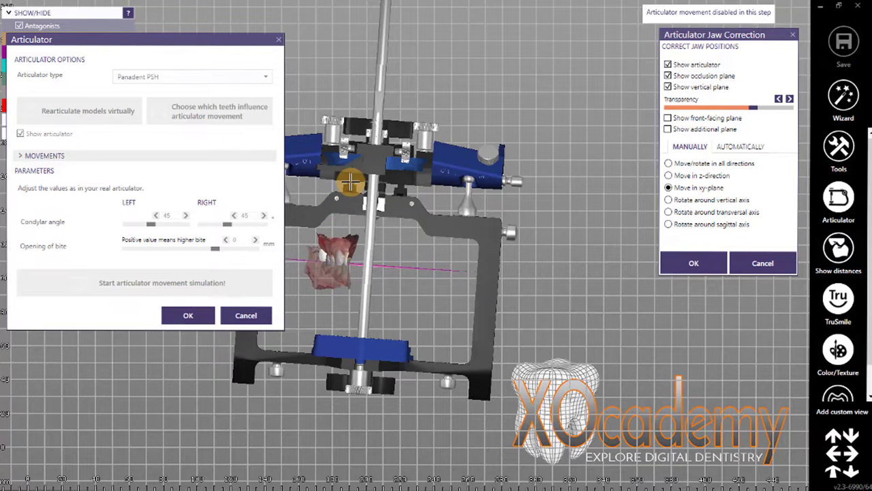
pyautogui.moveTo(338, 268); pyautogui.dragTo(361, 279)
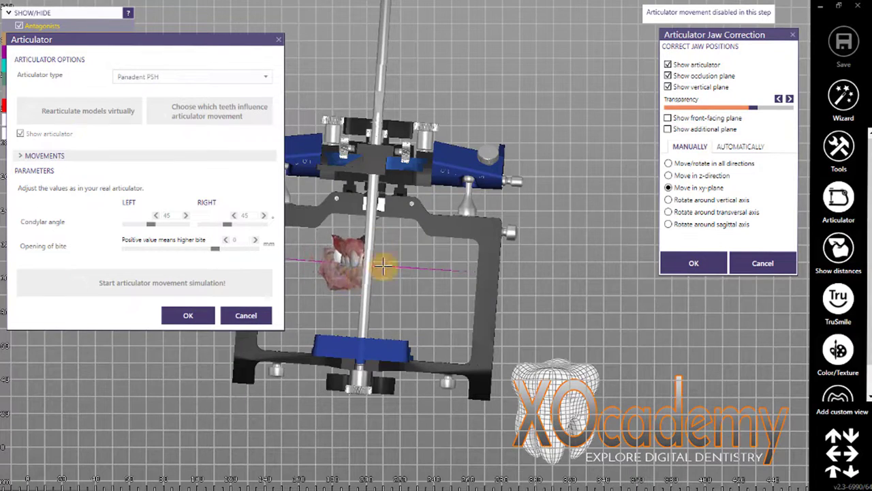
pyautogui.moveTo(377, 241); pyautogui.dragTo(326, 211, button='right')
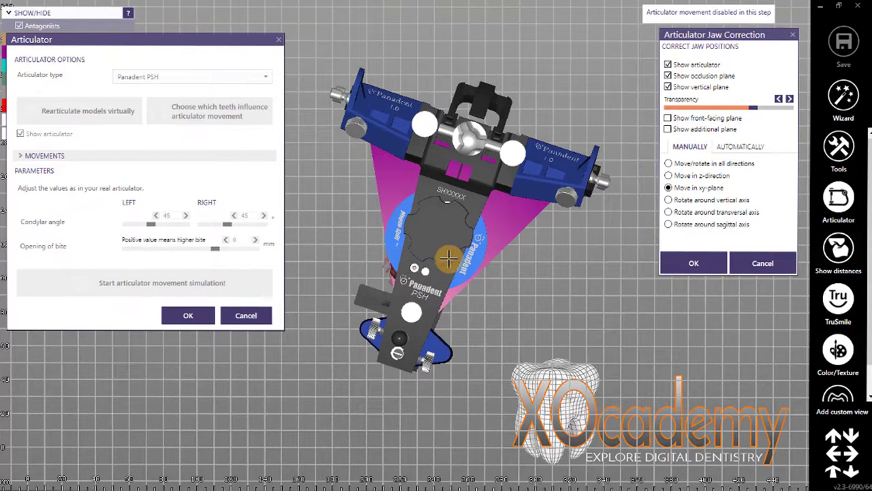
# Hide the articulator and shift the jaw scans onto the vertical plane's midline
pyautogui.click(668, 64)
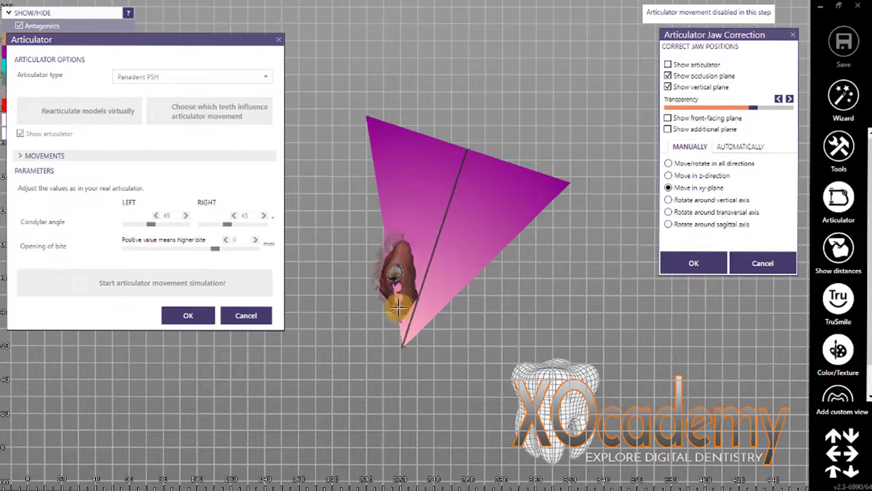
pyautogui.moveTo(395, 311); pyautogui.dragTo(400, 280)
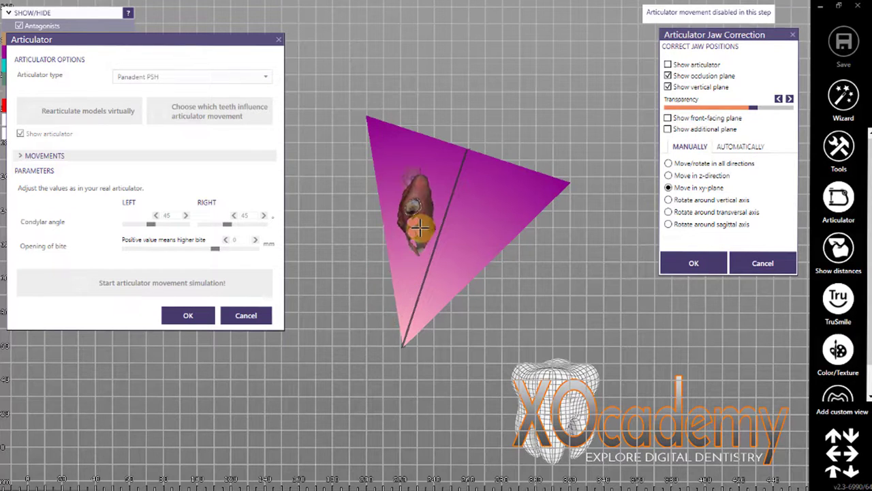
pyautogui.moveTo(385, 311); pyautogui.dragTo(397, 300)
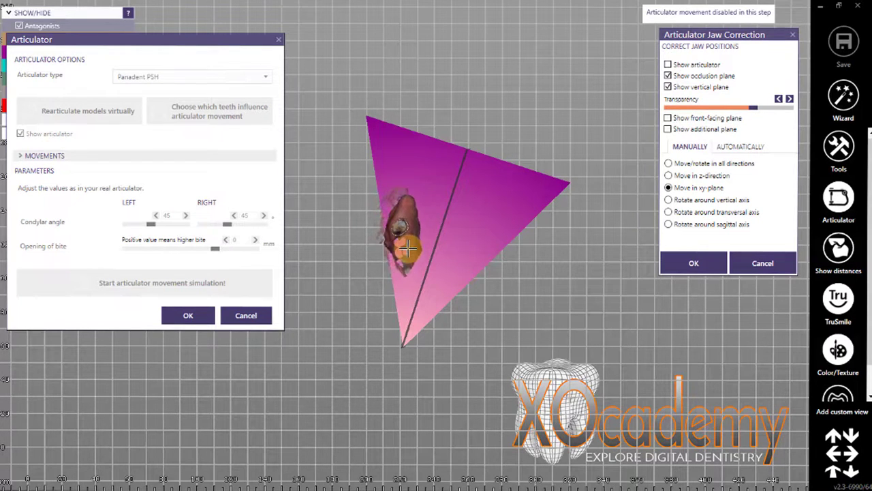
pyautogui.moveTo(379, 255); pyautogui.dragTo(384, 254)
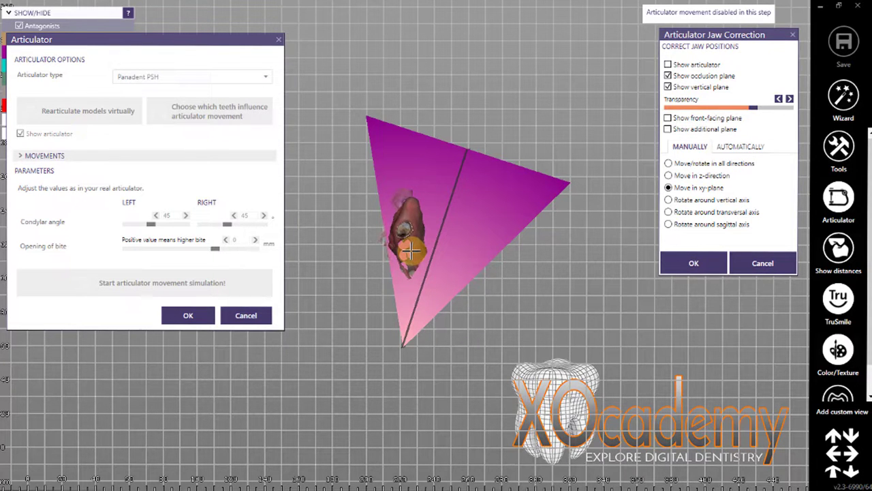
pyautogui.moveTo(401, 313); pyautogui.dragTo(418, 379, button='right')
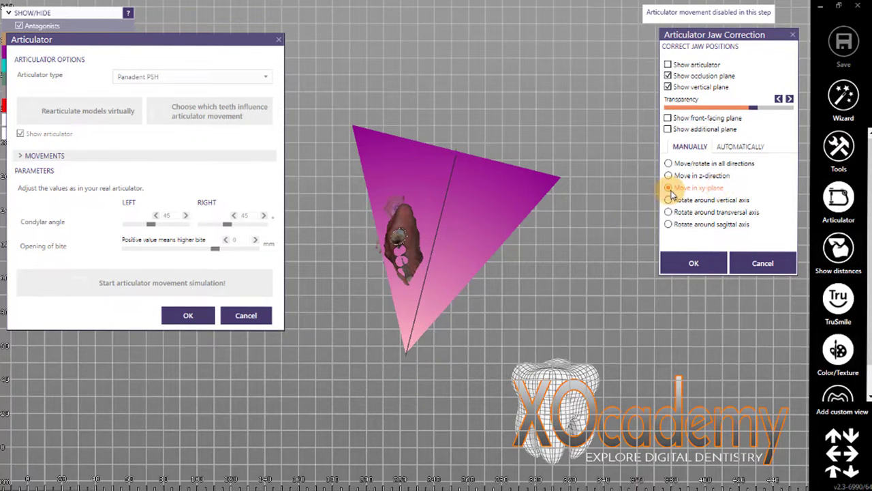
pyautogui.moveTo(359, 360); pyautogui.dragTo(351, 355, button='right')
pyautogui.scroll(6, 429, 280)
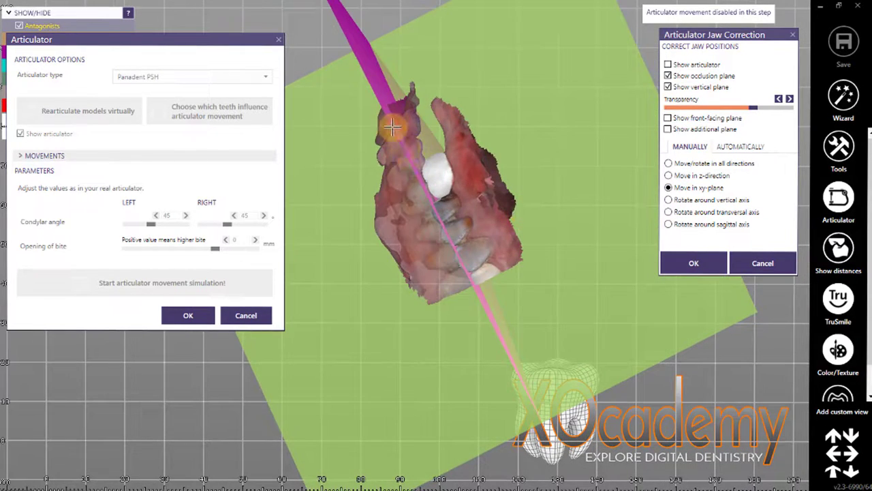
# Tilt the jaw scans around the transversal axis onto the green occlusion plane
pyautogui.click(415, 325)
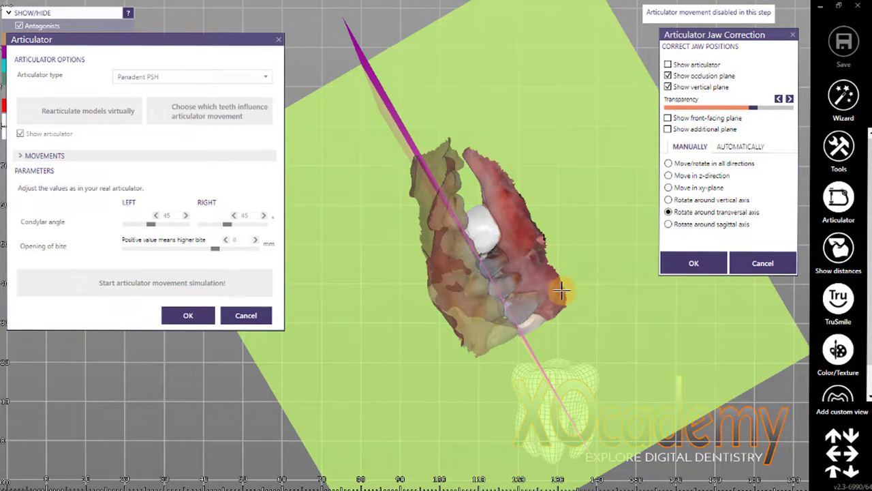
pyautogui.moveTo(558, 295)
pyautogui.mouseDown()
pyautogui.moveTo(529, 297)
pyautogui.moveTo(602, 266)
pyautogui.moveTo(564, 301)
pyautogui.moveTo(573, 297)
pyautogui.mouseUp()
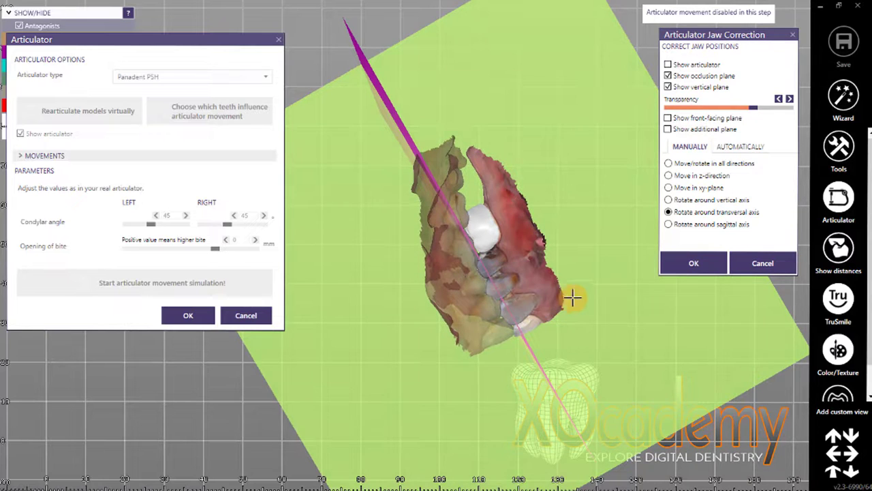
# Rotate the jaw scans around the sagittal axis to lie against the occlusion plane
pyautogui.click(668, 225)
pyautogui.moveTo(627, 341); pyautogui.dragTo(627, 335)
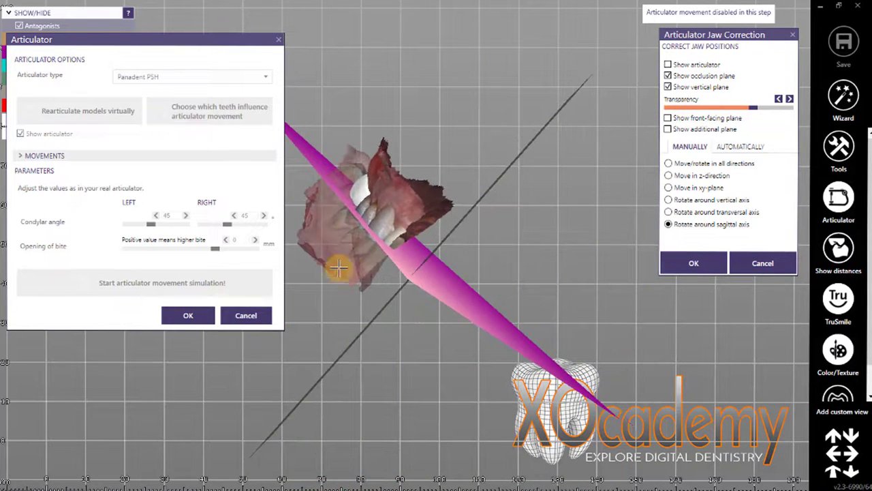
pyautogui.moveTo(334, 262); pyautogui.dragTo(330, 235)
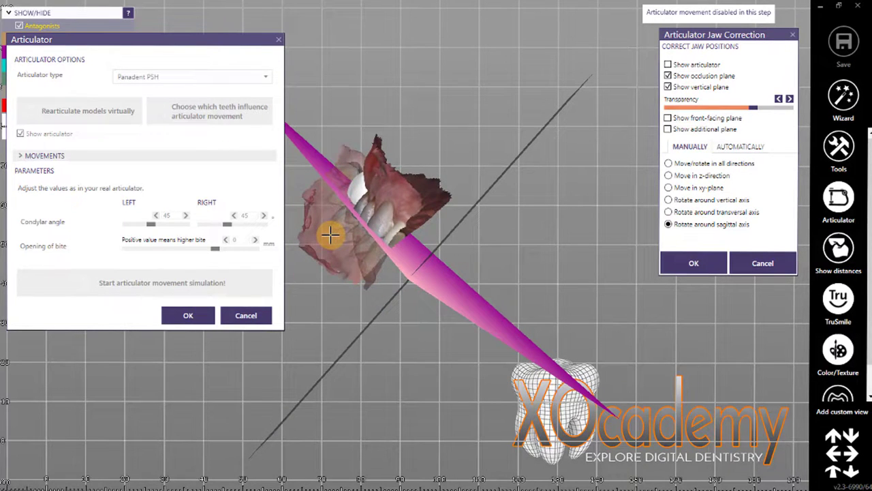
pyautogui.moveTo(330, 235); pyautogui.dragTo(347, 328, button='right')
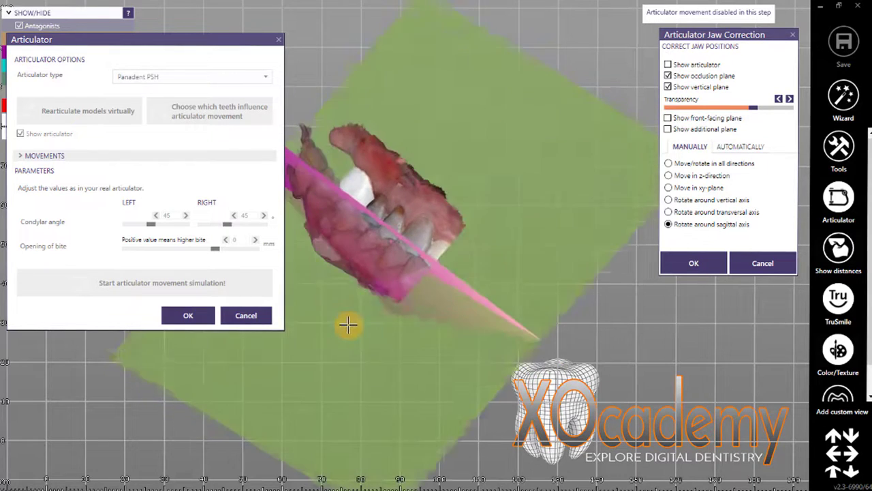
pyautogui.moveTo(347, 325); pyautogui.dragTo(376, 212)
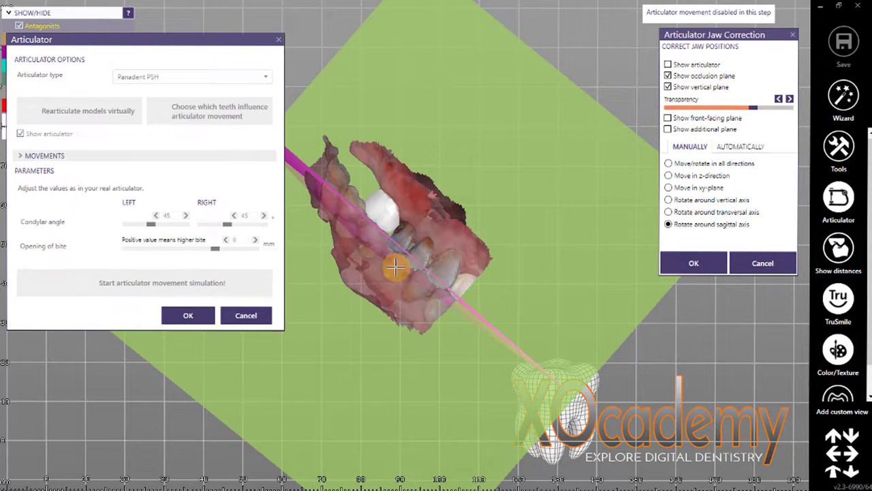
# Tilt the jaw scans slightly around the transversal axis and nudge them up and right
pyautogui.click(682, 212)
pyautogui.moveTo(494, 255); pyautogui.dragTo(487, 261)
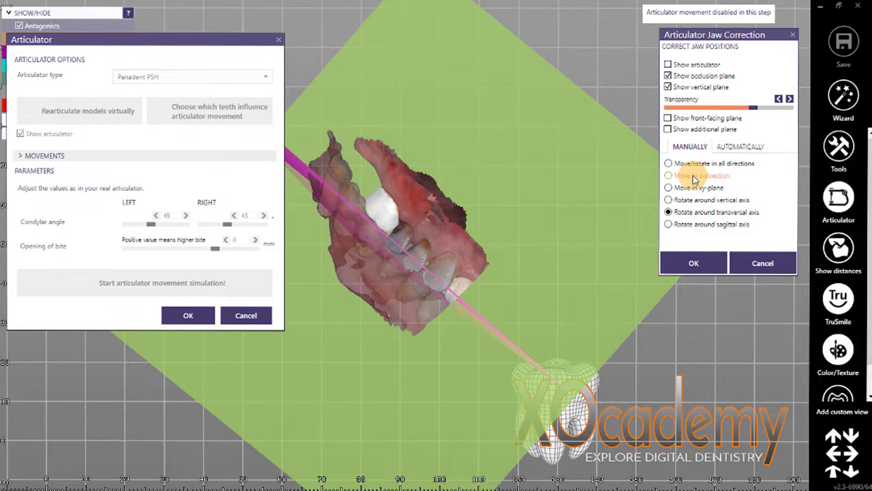
pyautogui.moveTo(454, 279); pyautogui.dragTo(462, 256)
pyautogui.click(711, 212)
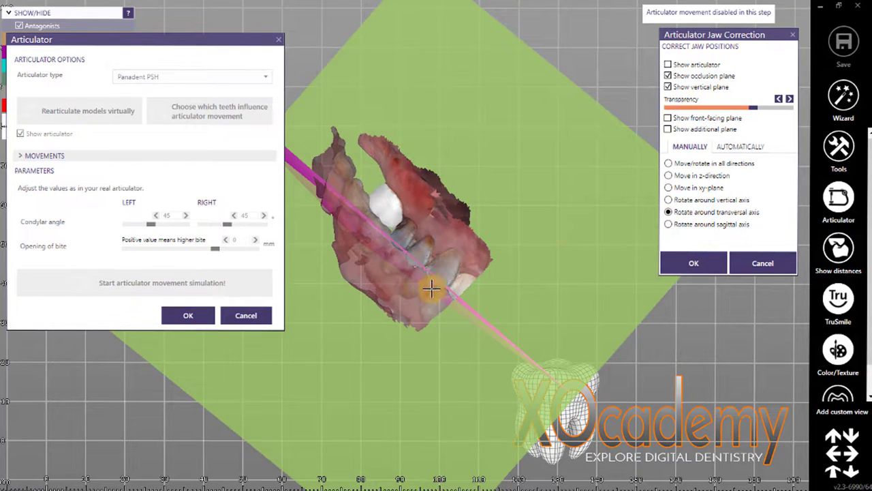
pyautogui.moveTo(428, 294); pyautogui.dragTo(426, 284)
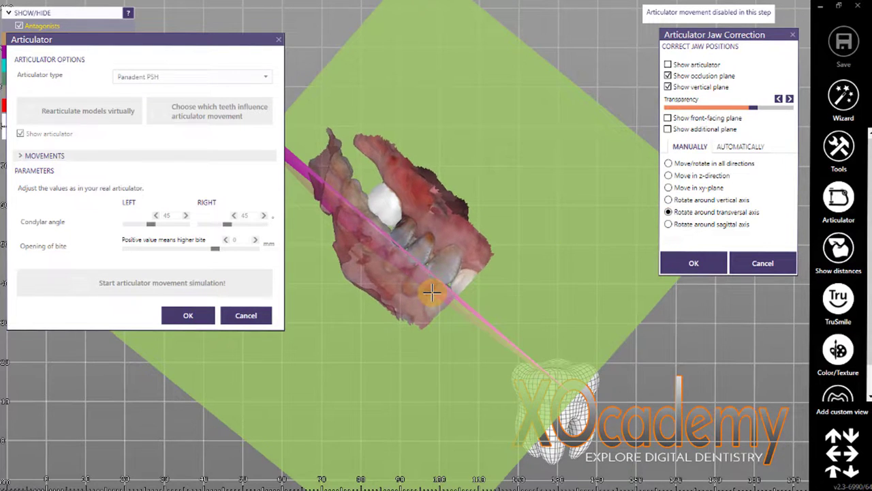
# Shift the jaw scans slightly in the z-direction and show the articulator again
pyautogui.click(671, 175)
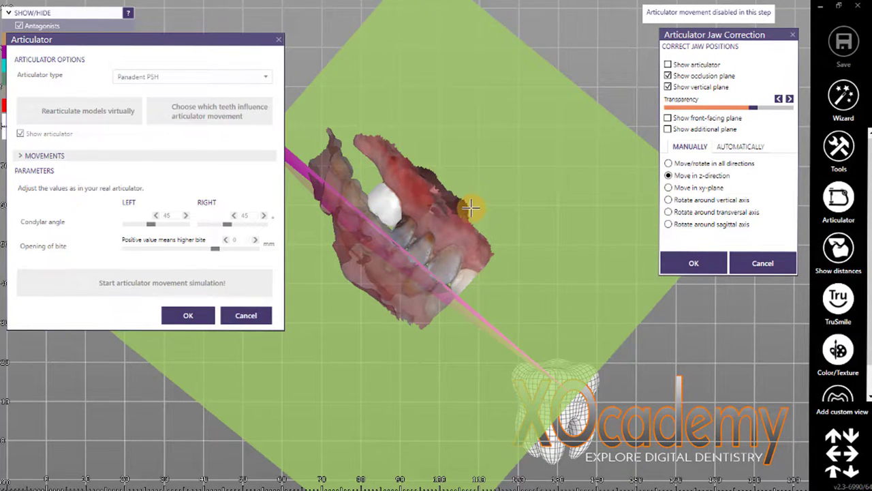
pyautogui.moveTo(451, 219); pyautogui.dragTo(453, 211)
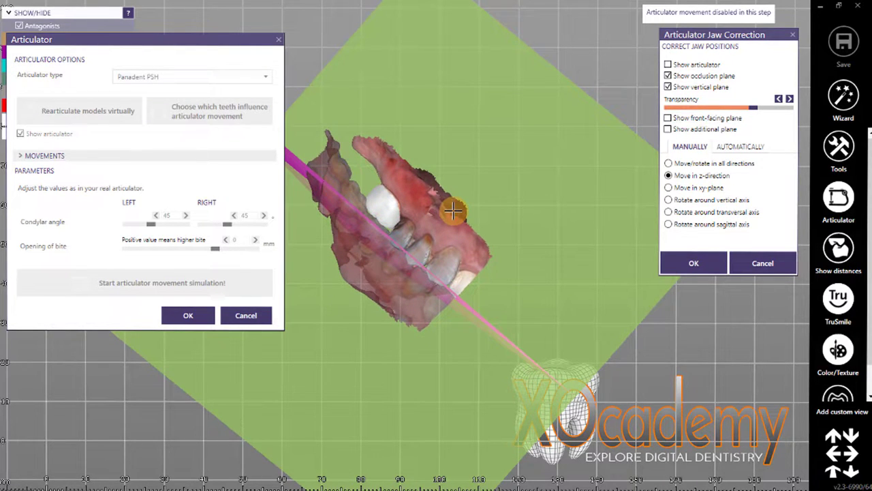
pyautogui.click(703, 215)
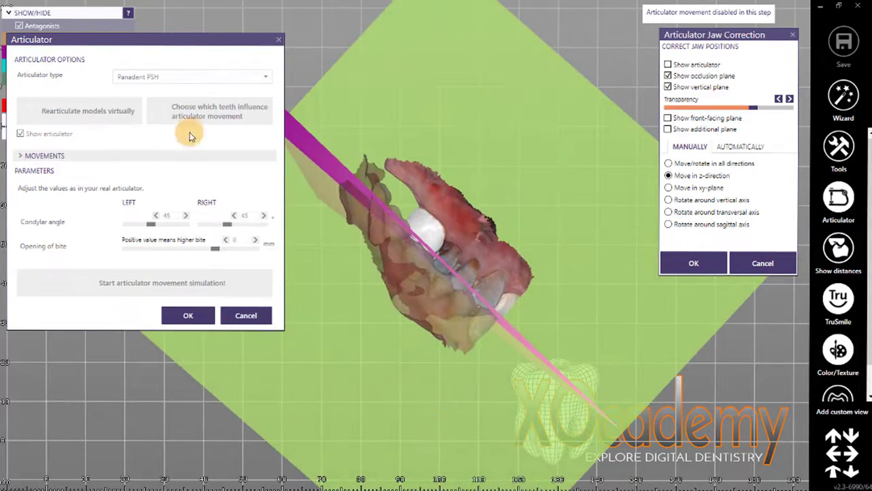
pyautogui.click(668, 65)
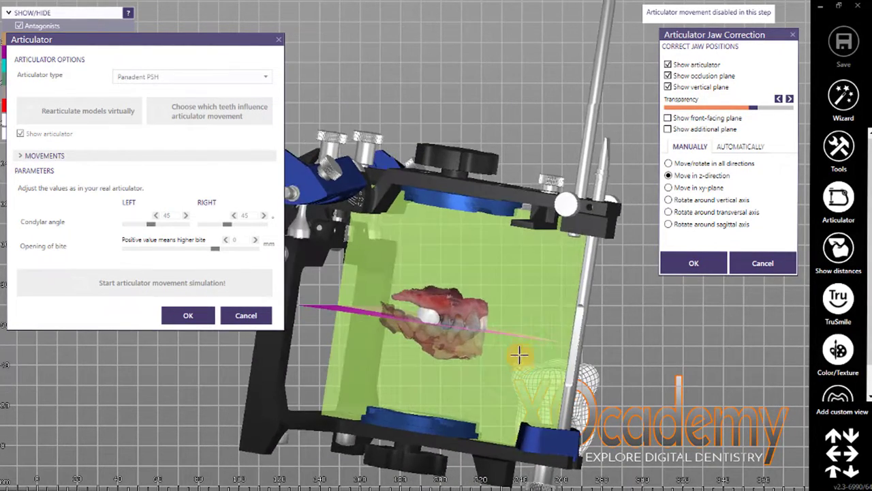
# Confirm the jaw correction, keep the scan data unmodified, and open the articulator
pyautogui.click(712, 263)
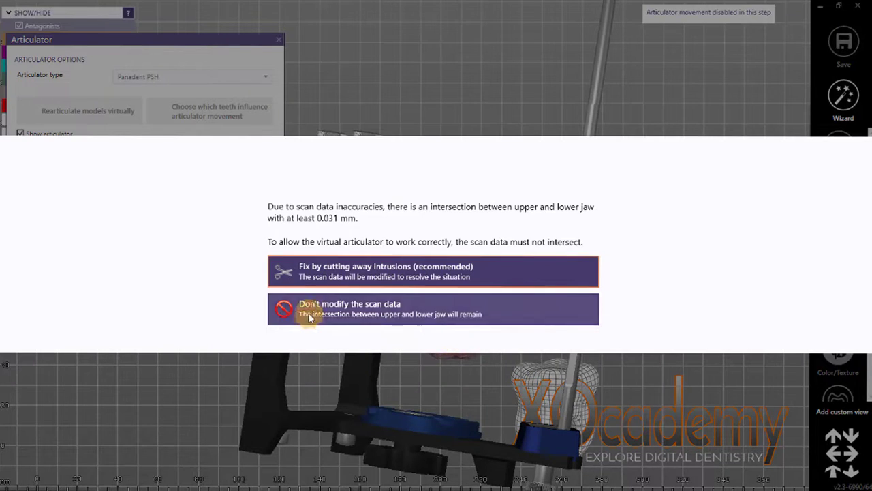
pyautogui.click(305, 313)
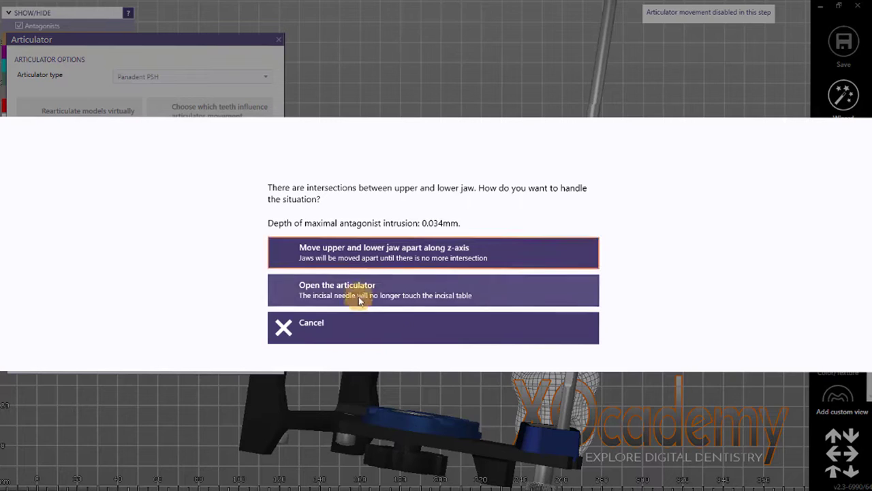
pyautogui.click(358, 293)
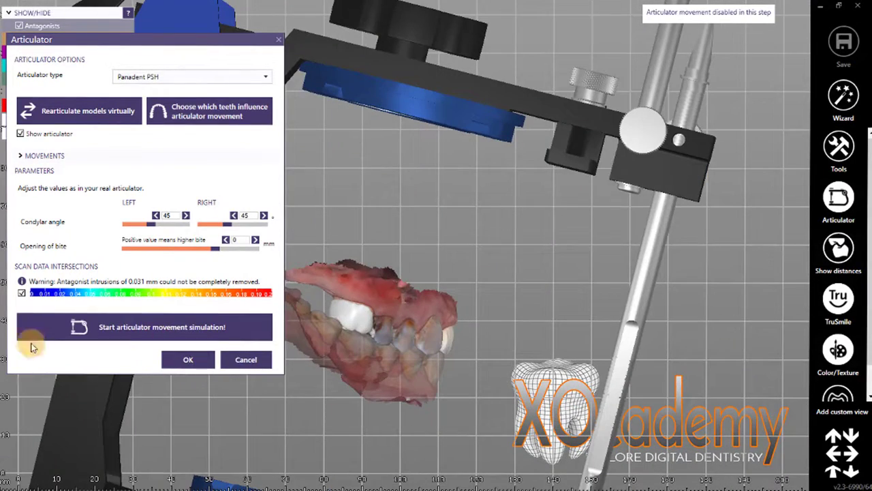
# Run the articulator movement simulation and accept the articulator setup
pyautogui.click(207, 326)
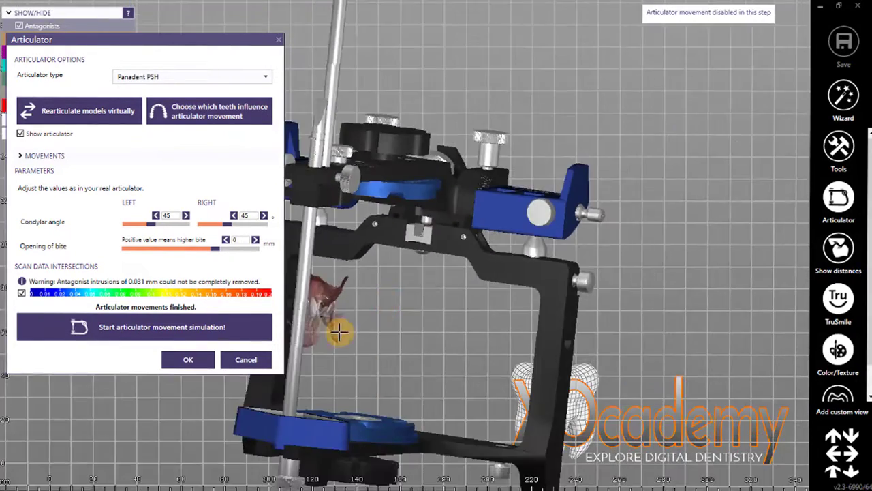
pyautogui.click(276, 359)
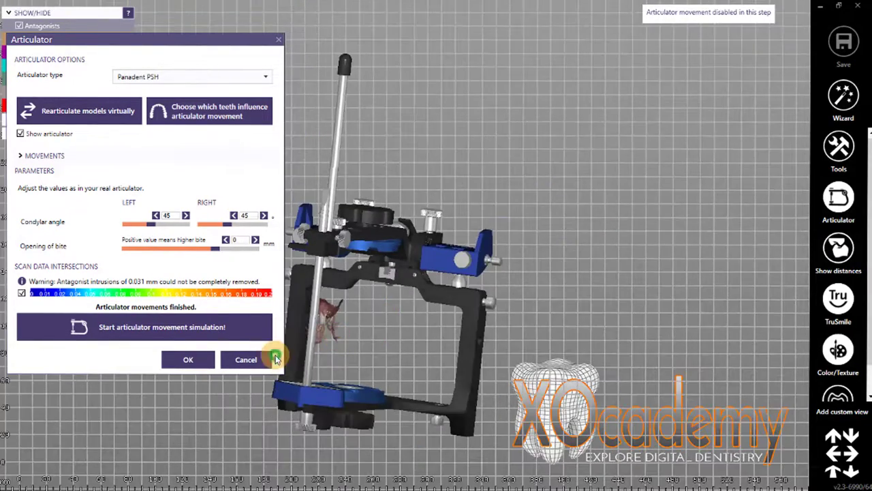
pyautogui.click(184, 361)
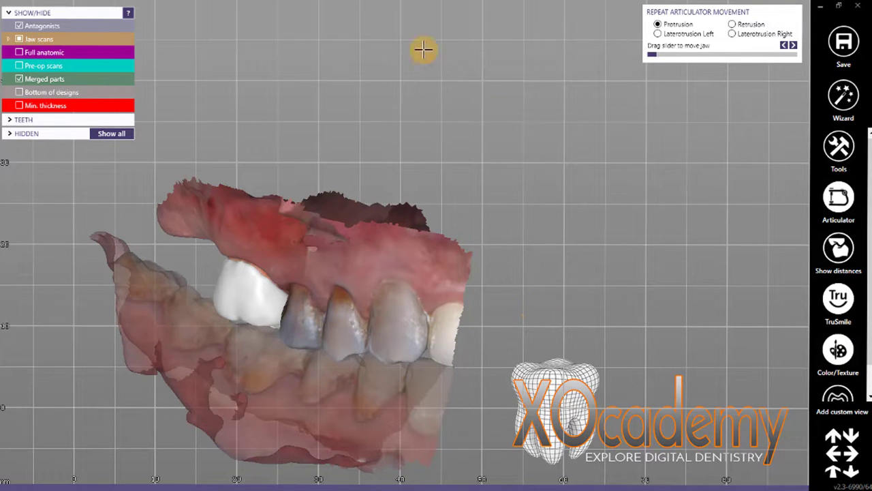
# Orbit and zoom the jaws until they face the white crown
pyautogui.click(159, 271)
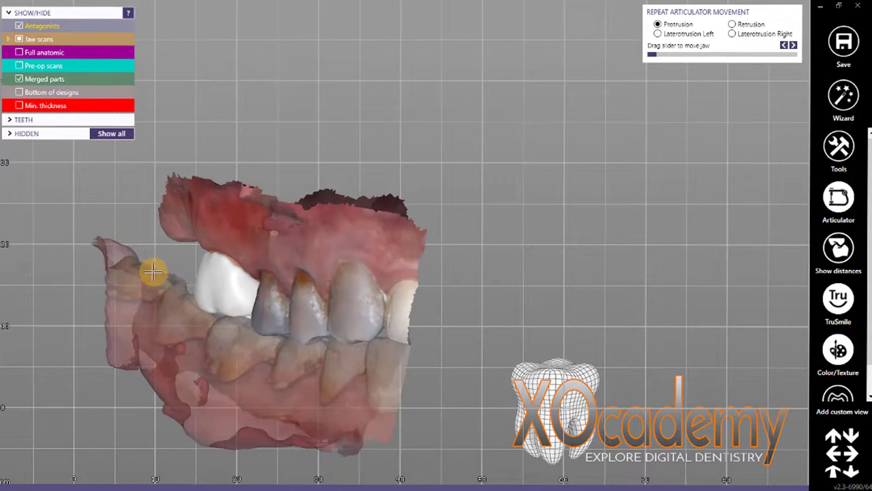
pyautogui.scroll(5, 139, 269)
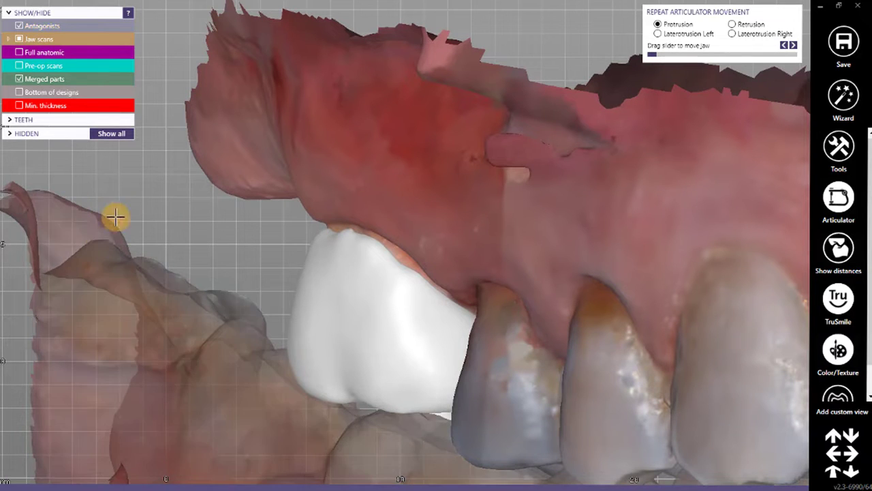
pyautogui.scroll(-5, 81, 221)
pyautogui.scroll(-3, 104, 304)
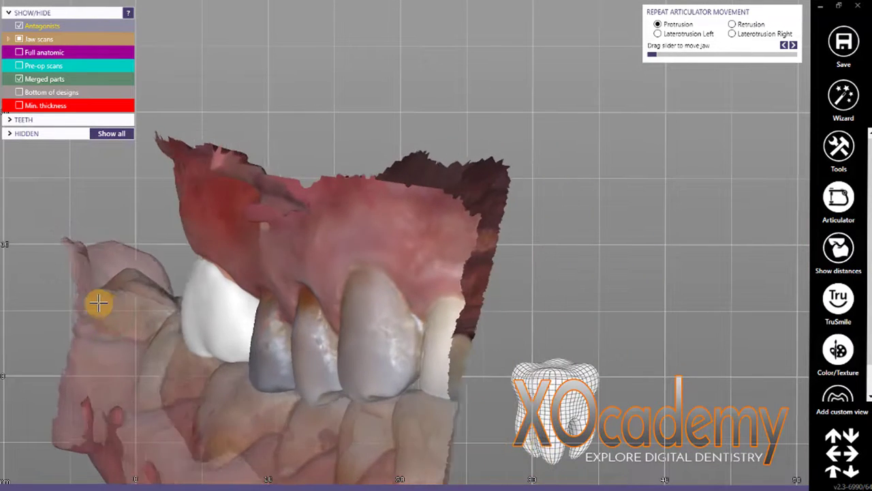
pyautogui.scroll(2, 175, 372)
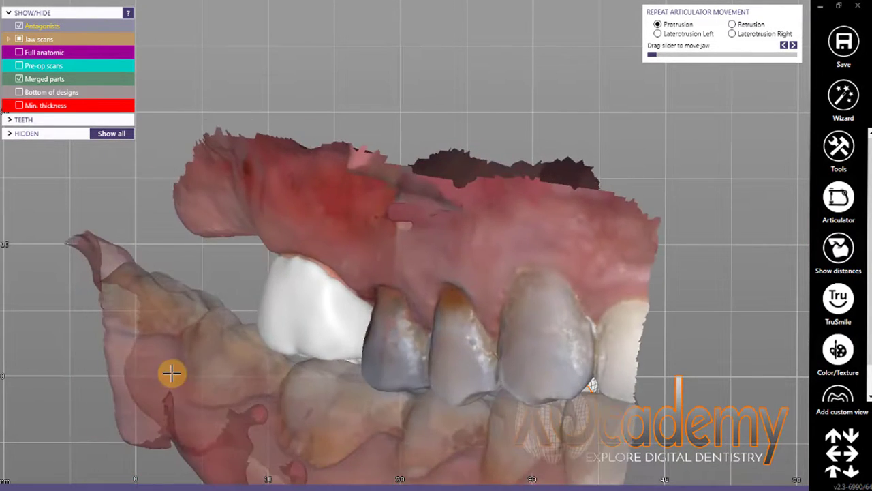
pyautogui.moveTo(125, 318); pyautogui.dragTo(190, 430, button='right')
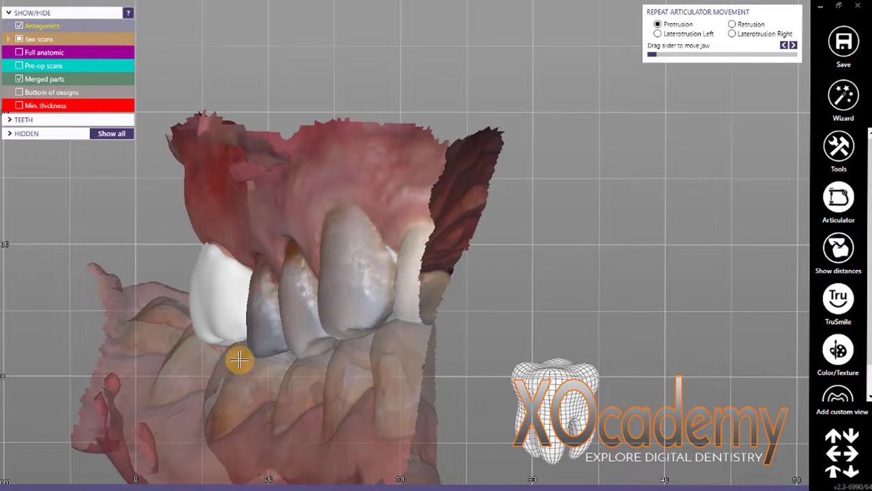
pyautogui.moveTo(234, 404); pyautogui.dragTo(343, 402, button='right')
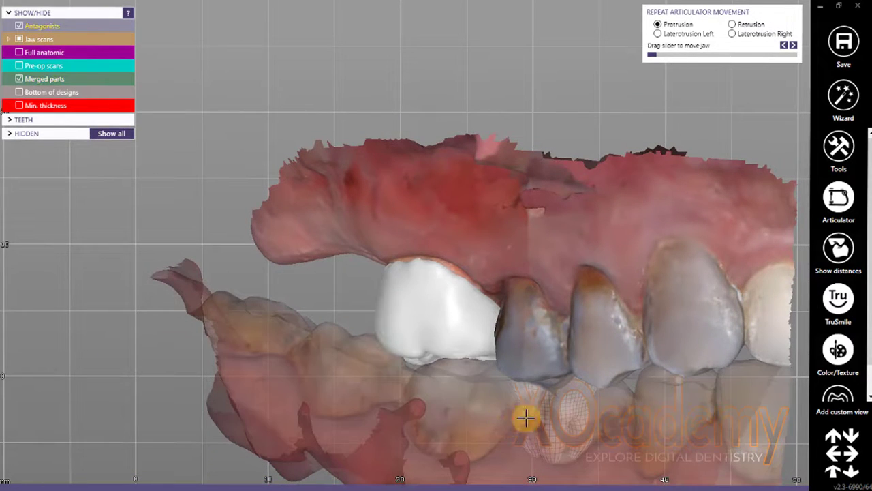
pyautogui.scroll(-3, 578, 409)
pyautogui.moveTo(555, 417); pyautogui.dragTo(546, 402, button='right')
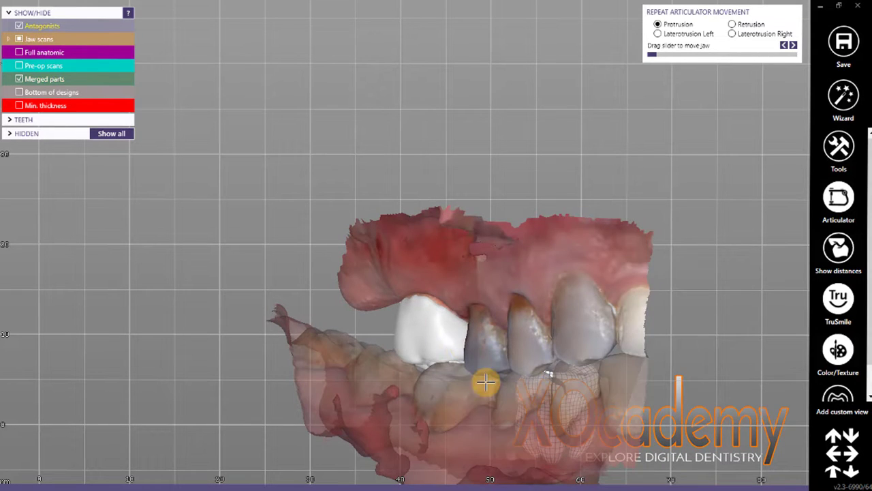
pyautogui.moveTo(456, 387); pyautogui.dragTo(468, 389, button='right')
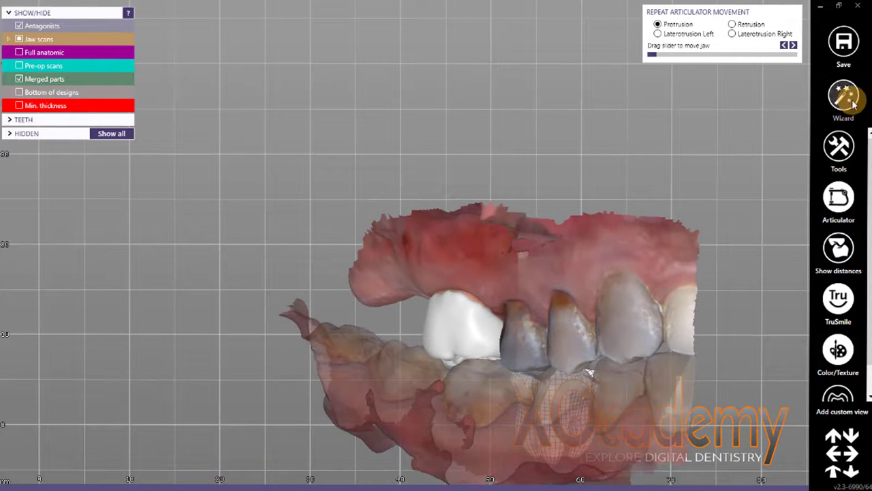
# Start Free-form scan data from the context menu and hide the upper jaw scan
pyautogui.rightClick(234, 257)
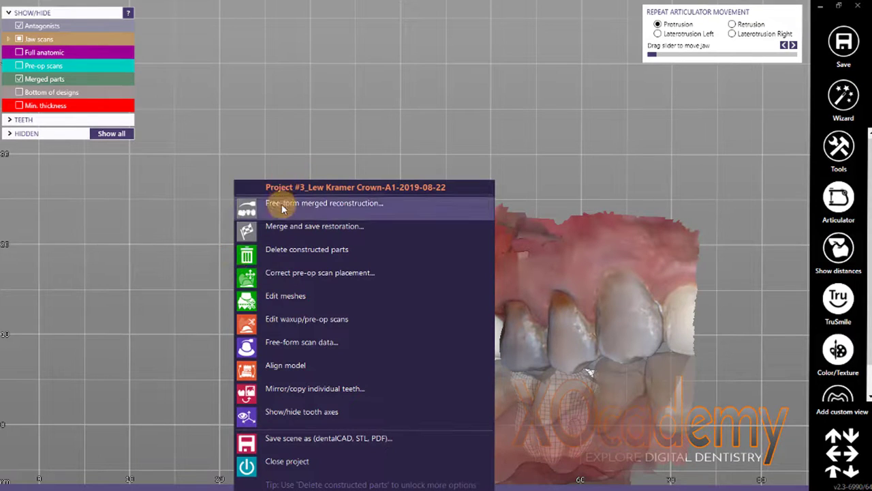
pyautogui.click(289, 348)
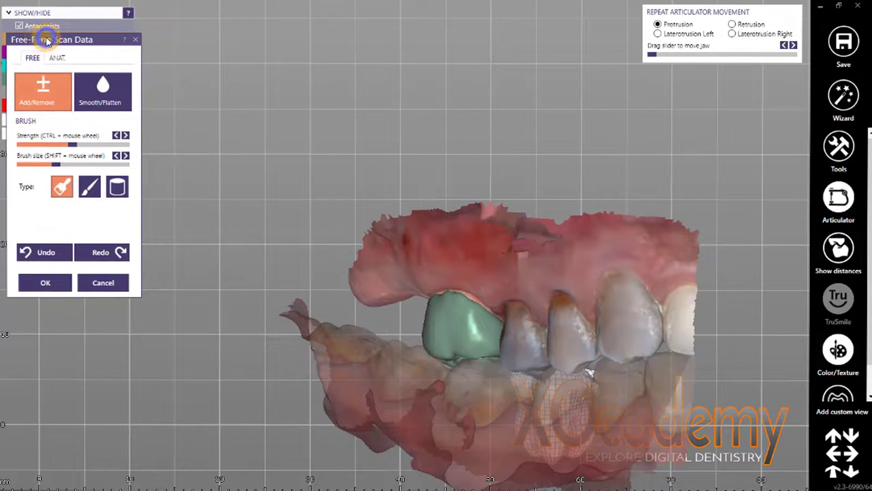
pyautogui.click(19, 38)
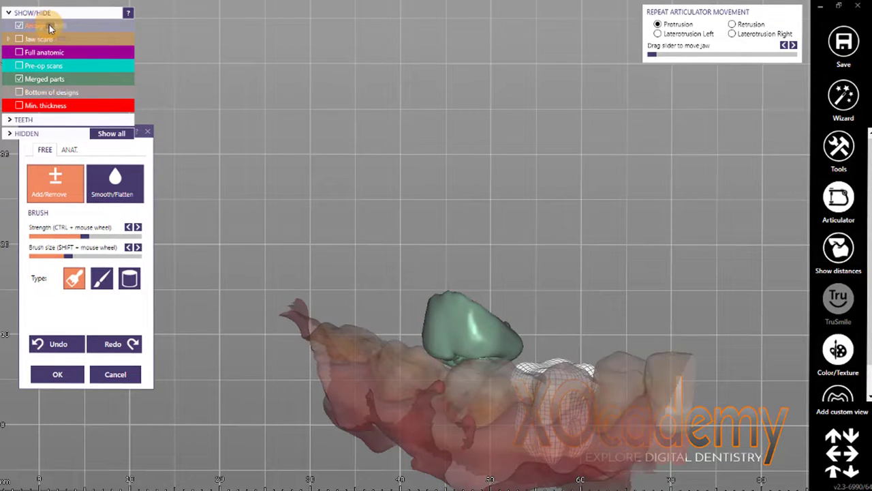
# Inspect the lower teeth beneath the crown from several angles, then close free-form editing unchanged
pyautogui.moveTo(522, 255); pyautogui.dragTo(522, 267, button='right')
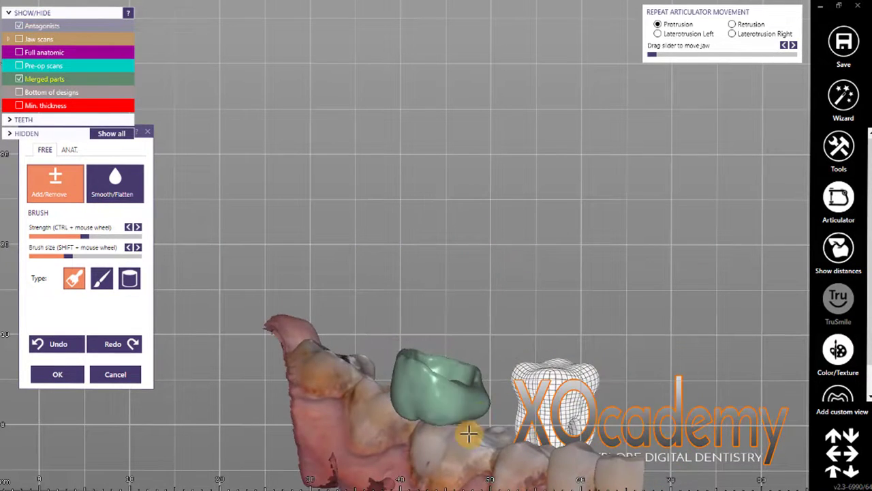
pyautogui.scroll(5, 469, 435)
pyautogui.scroll(-2, 491, 425)
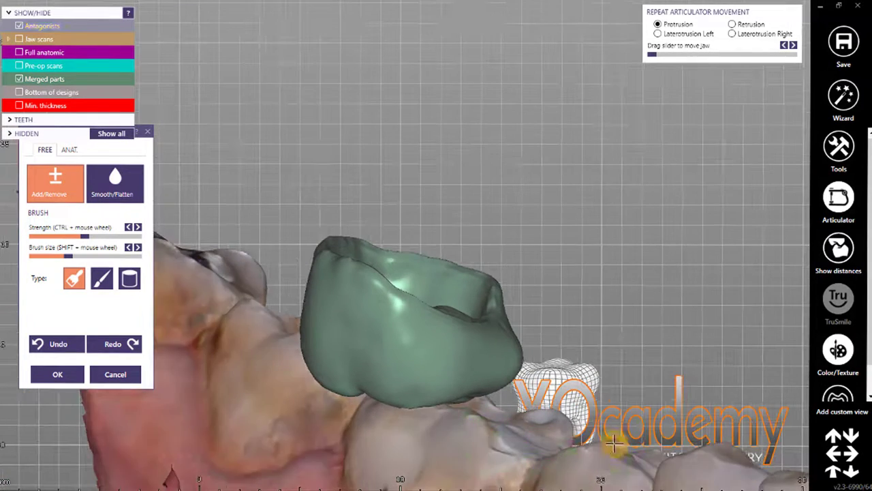
pyautogui.moveTo(607, 443); pyautogui.dragTo(426, 236, button='right')
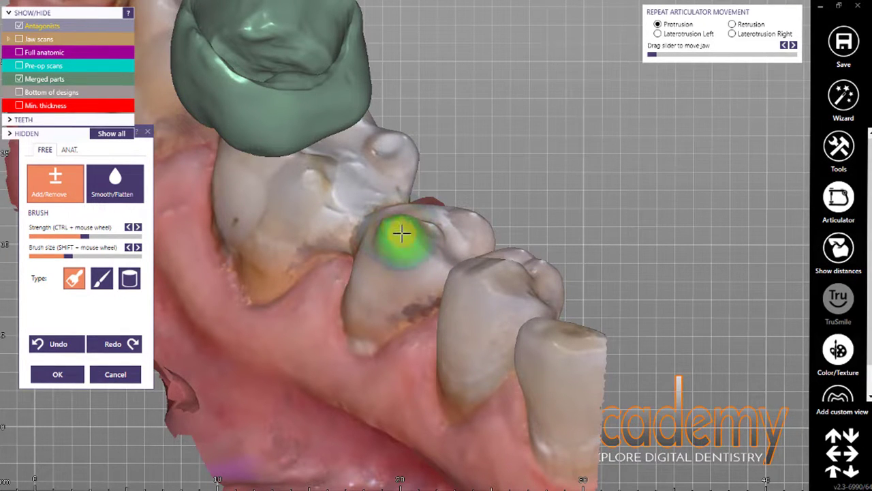
pyautogui.moveTo(384, 254); pyautogui.dragTo(403, 227, button='right')
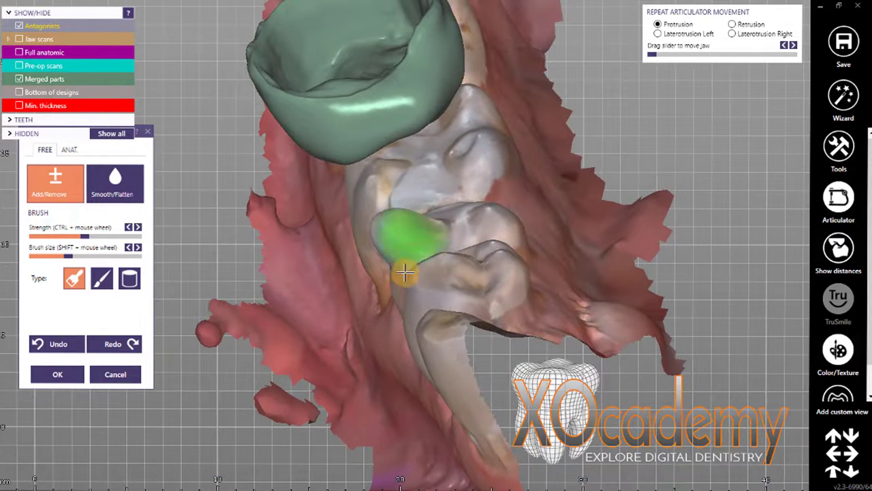
pyautogui.moveTo(405, 272)
pyautogui.mouseDown(button='right')
pyautogui.moveTo(327, 276)
pyautogui.moveTo(328, 257)
pyautogui.mouseUp(button='right')
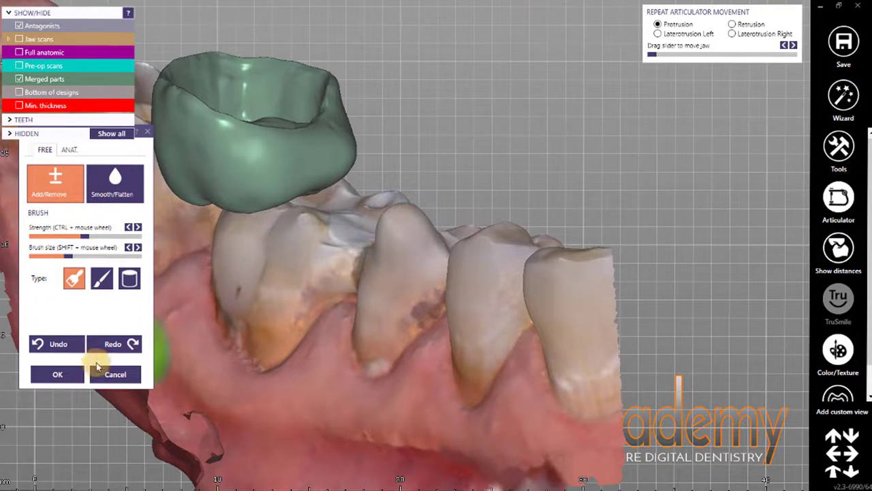
pyautogui.click(59, 374)
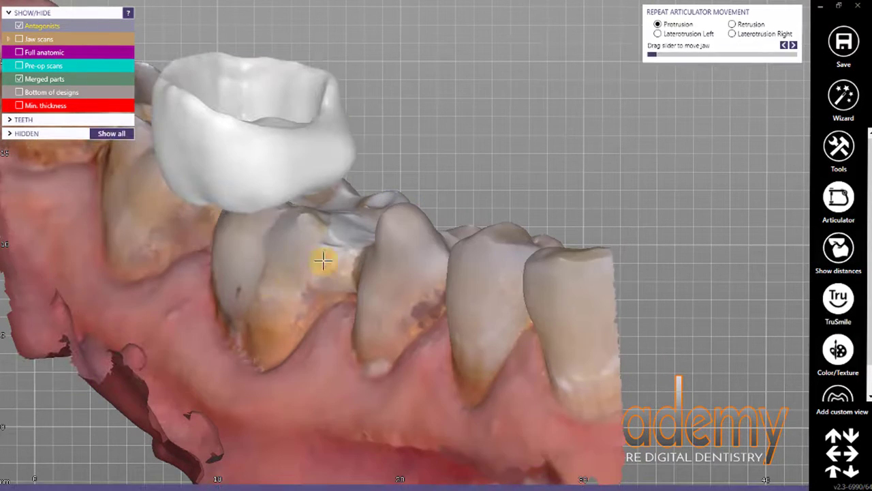
pyautogui.moveTo(323, 261); pyautogui.dragTo(465, 165, button='right')
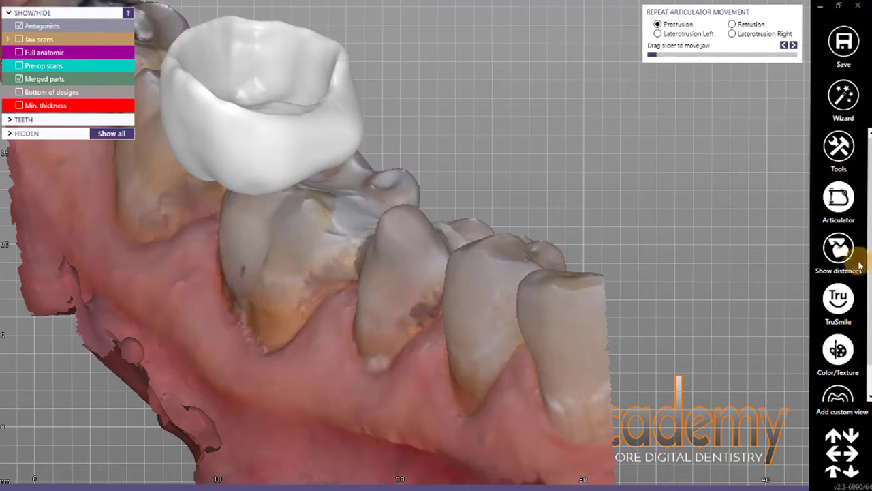
# Start the articulator from Tools, keep the scan data unmodified, and open the articulator
pyautogui.click(839, 148)
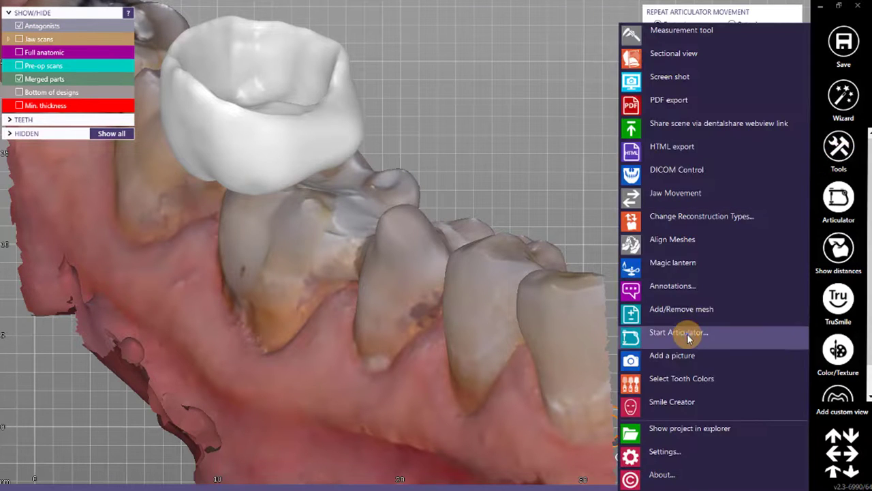
pyautogui.click(688, 334)
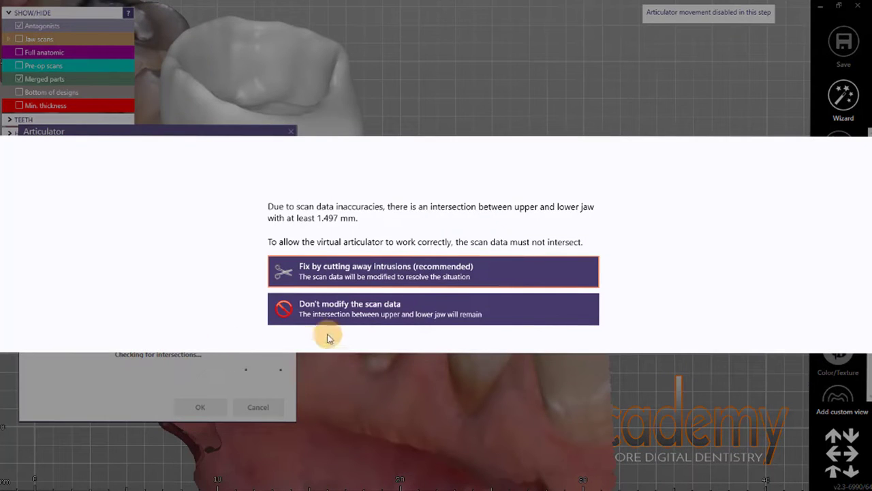
pyautogui.click(337, 315)
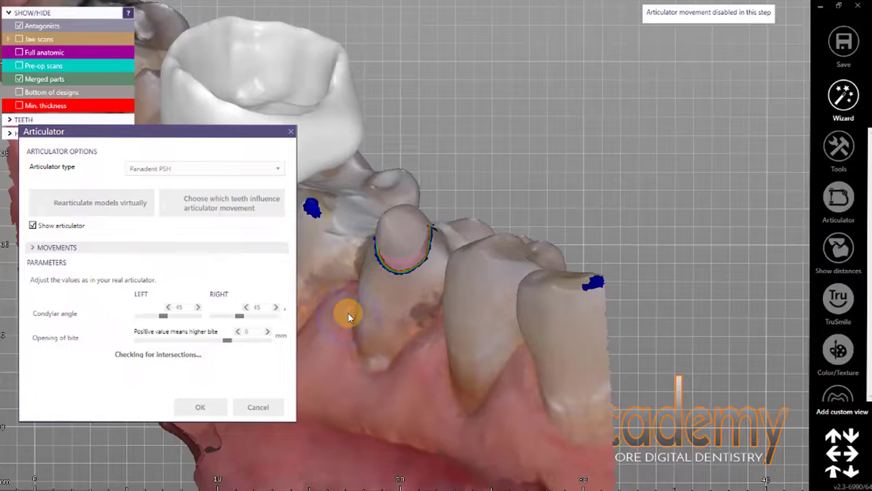
pyautogui.click(331, 289)
# Zoom in on the teeth and re-check Jaw scans to show the upper jaw again
pyautogui.moveTo(326, 386); pyautogui.dragTo(402, 362, button='right')
pyautogui.scroll(5, 396, 355)
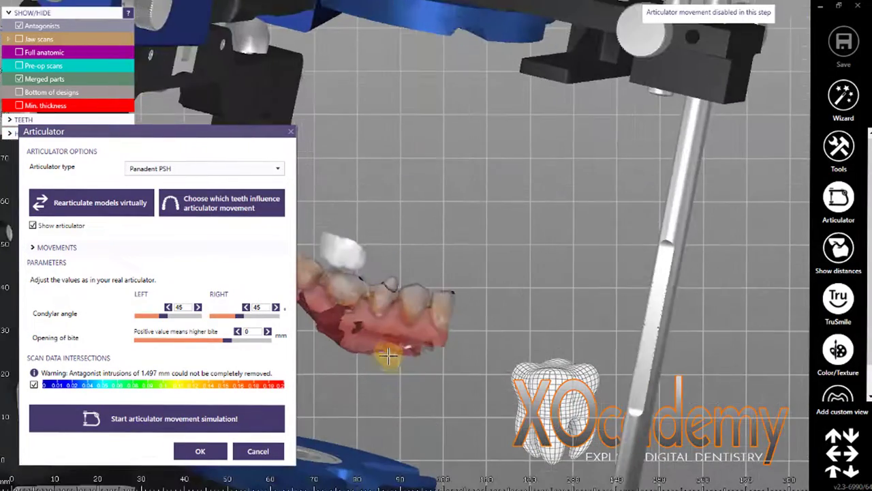
pyautogui.scroll(2, 376, 279)
pyautogui.scroll(3, 432, 265)
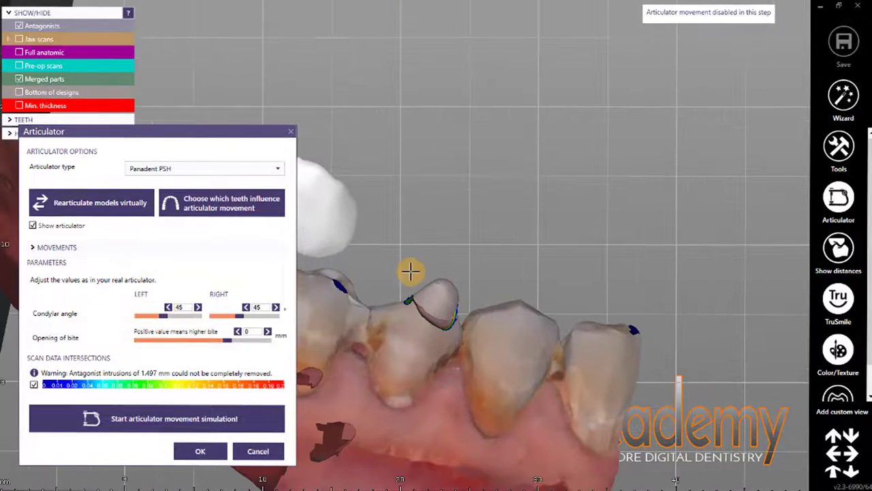
pyautogui.moveTo(431, 260); pyautogui.dragTo(345, 154, button='right')
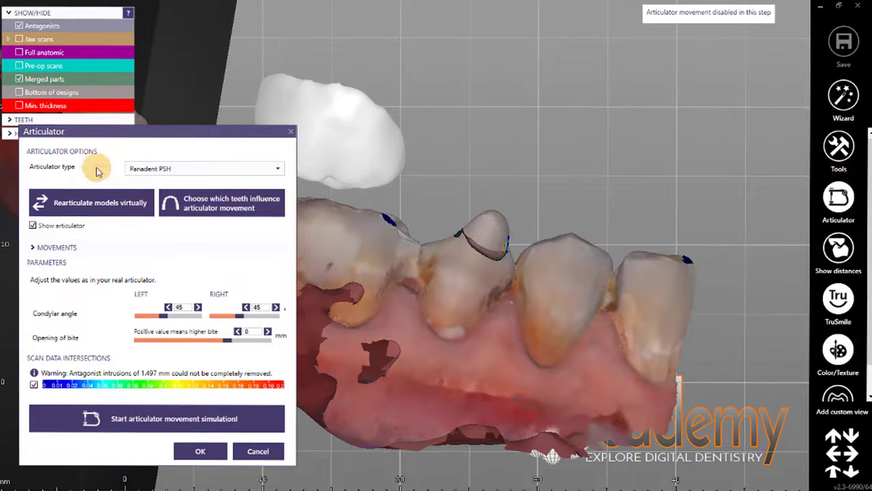
pyautogui.click(19, 39)
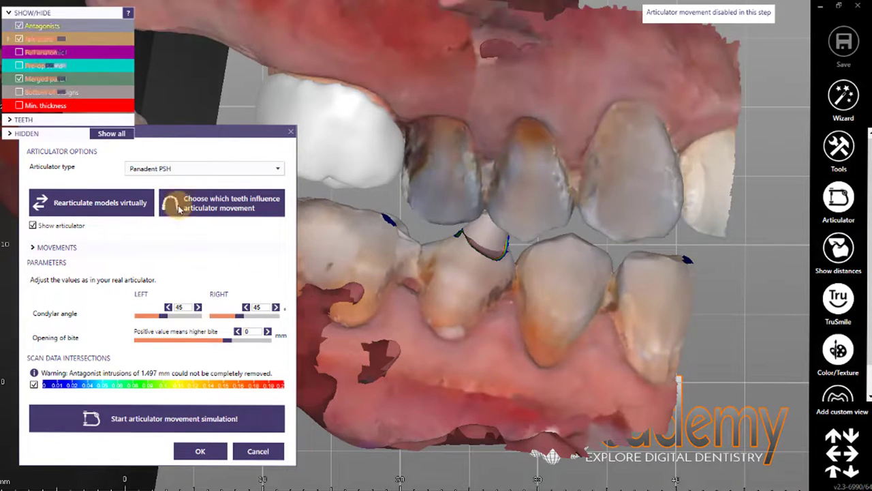
pyautogui.moveTo(334, 247); pyautogui.dragTo(335, 248, button='right')
# Run the articulator movement simulation and zoom to a closer side view of the jaw movements
pyautogui.click(203, 417)
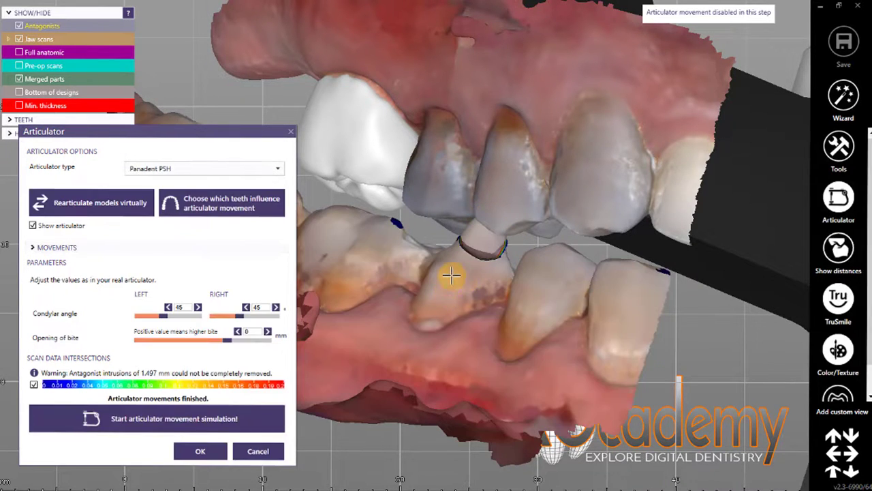
pyautogui.scroll(-5, 551, 261)
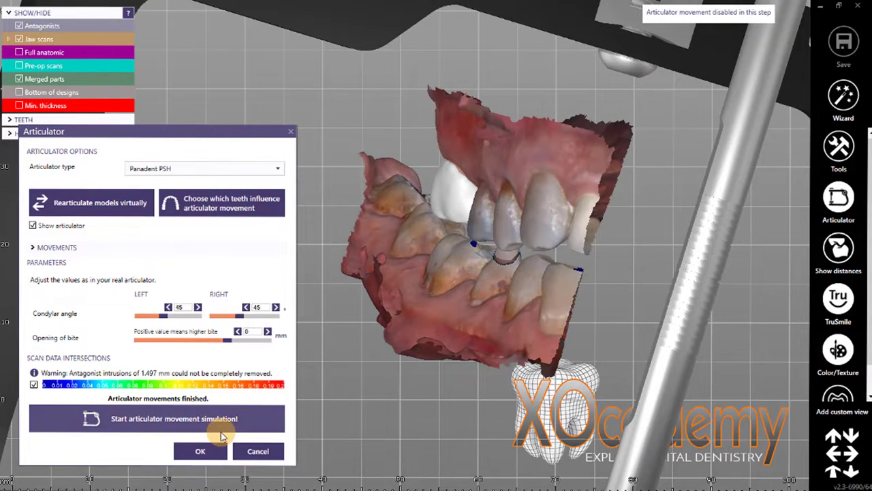
pyautogui.moveTo(574, 294); pyautogui.dragTo(573, 296, button='right')
pyautogui.scroll(5, 570, 266)
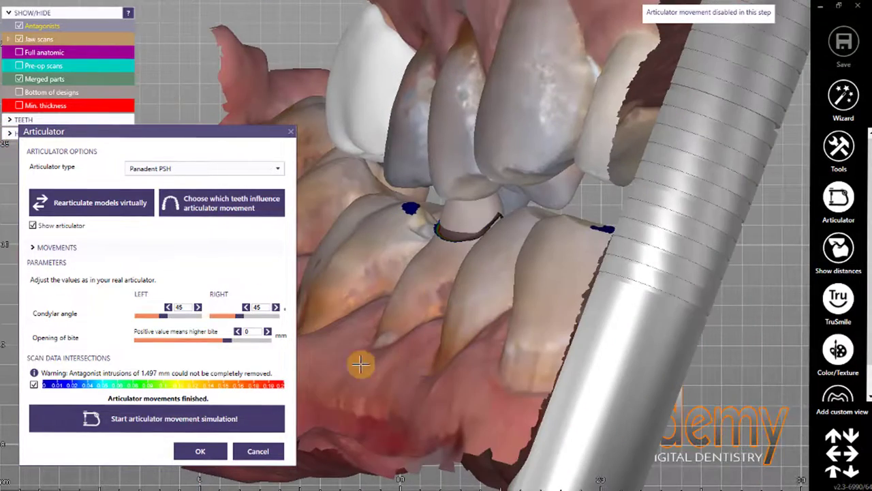
# Close the articulator settings and open the scans in the mesh editor via Edit meshes
pyautogui.click(268, 452)
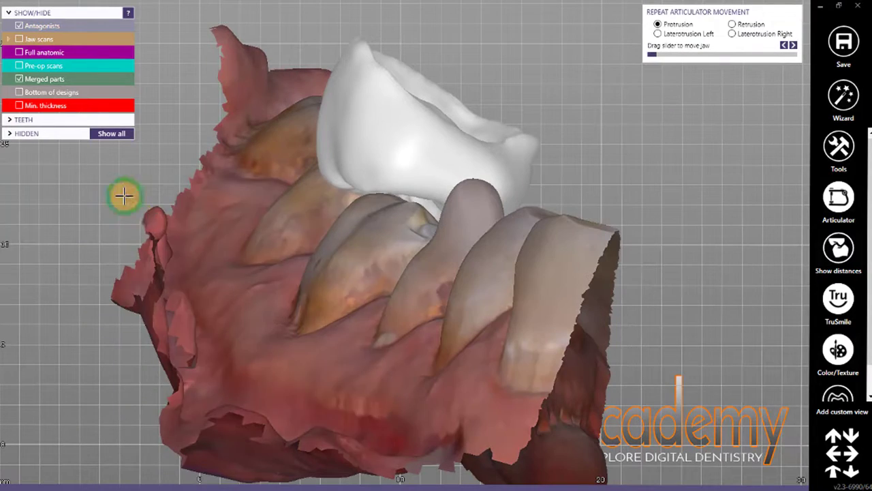
pyautogui.rightClick(126, 183)
pyautogui.click(171, 295)
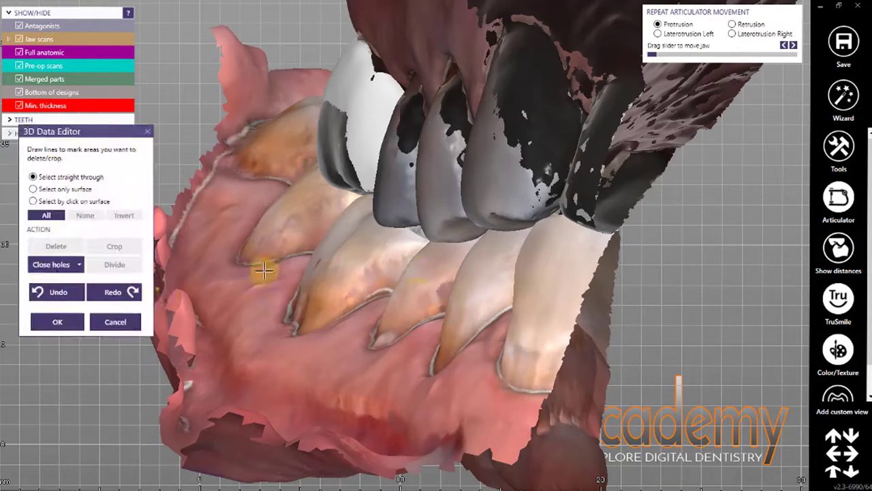
pyautogui.moveTo(264, 271); pyautogui.dragTo(306, 204, button='right')
# Hide the jaw scans, full anatomic, pre-op, merged, crown and minimum-thickness layers, leaving the antagonist visible
pyautogui.click(19, 38)
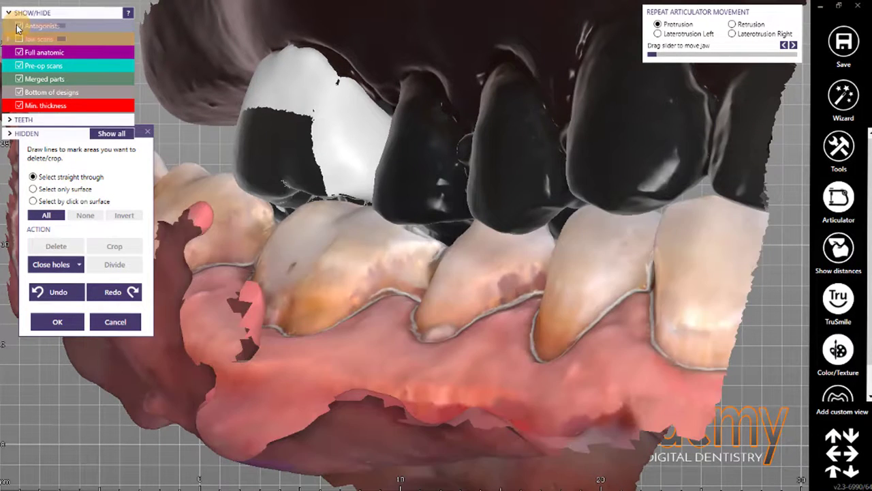
pyautogui.click(19, 25)
pyautogui.click(18, 26)
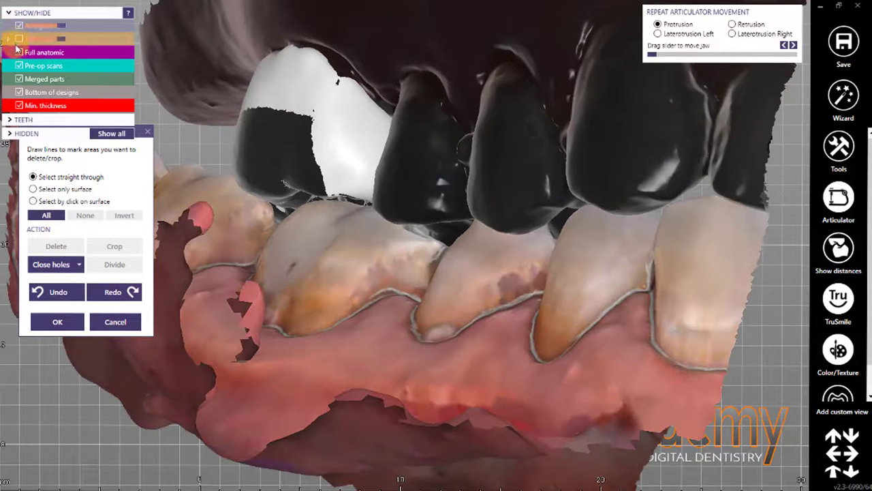
pyautogui.click(19, 53)
pyautogui.click(19, 65)
pyautogui.click(20, 79)
pyautogui.click(19, 92)
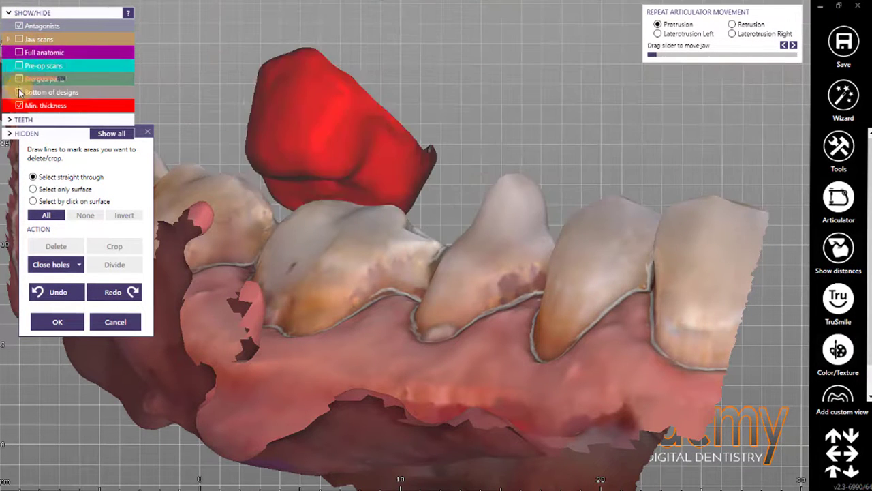
pyautogui.click(18, 106)
pyautogui.moveTo(503, 239); pyautogui.dragTo(551, 201, button='right')
pyautogui.scroll(-3, 548, 203)
pyautogui.scroll(3, 440, 254)
pyautogui.scroll(3, 440, 255)
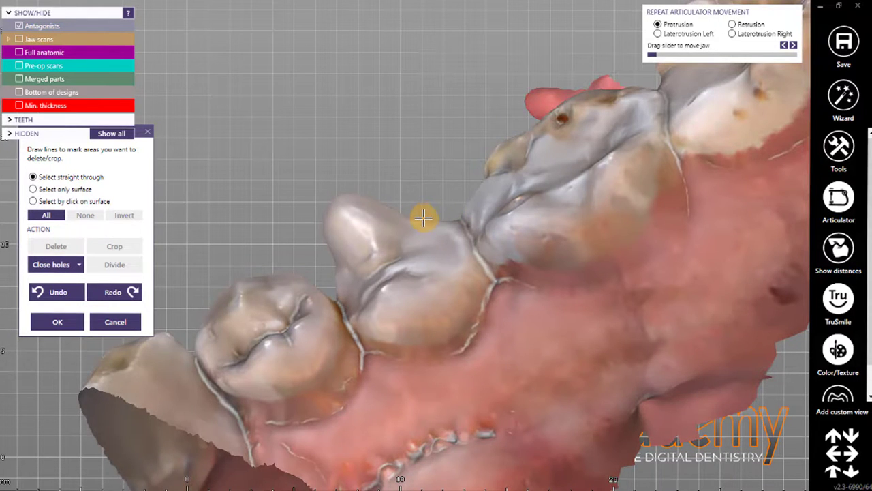
# Outline the protruding cusp on the antagonist tooth and delete it
pyautogui.click(424, 217)
pyautogui.click(381, 227)
pyautogui.click(347, 252)
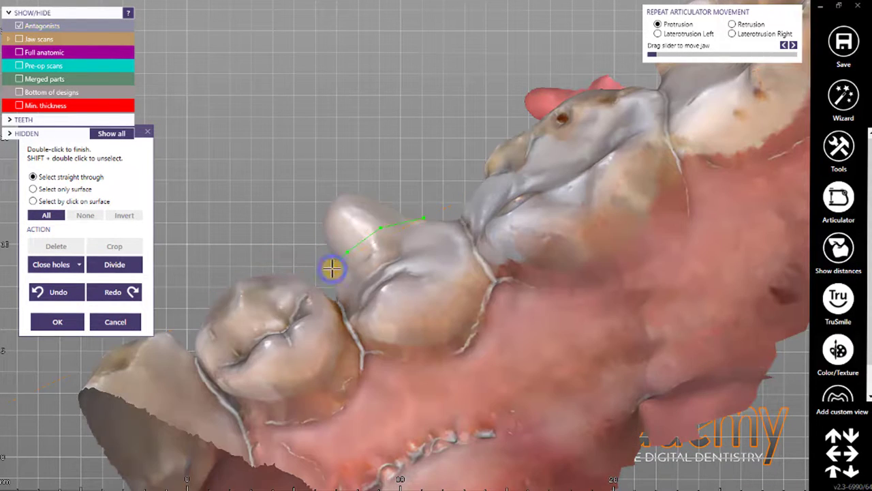
pyautogui.click(289, 188)
pyautogui.click(405, 167)
pyautogui.doubleClick(421, 216)
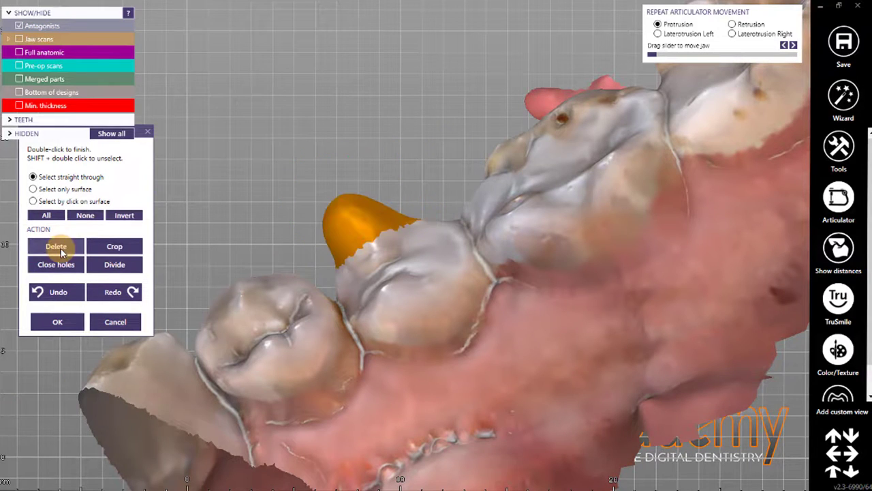
pyautogui.click(57, 247)
# Select the area around the resulting hole, fill it, and deselect the patch
pyautogui.moveTo(351, 182); pyautogui.dragTo(350, 189, button='right')
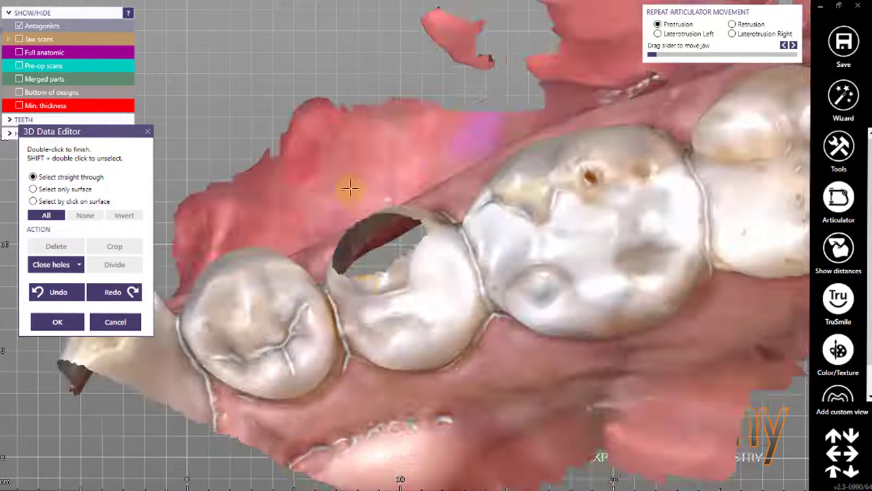
pyautogui.moveTo(335, 286)
pyautogui.mouseDown()
pyautogui.moveTo(426, 205)
pyautogui.moveTo(385, 281)
pyautogui.mouseUp()
pyautogui.doubleClick(362, 298)
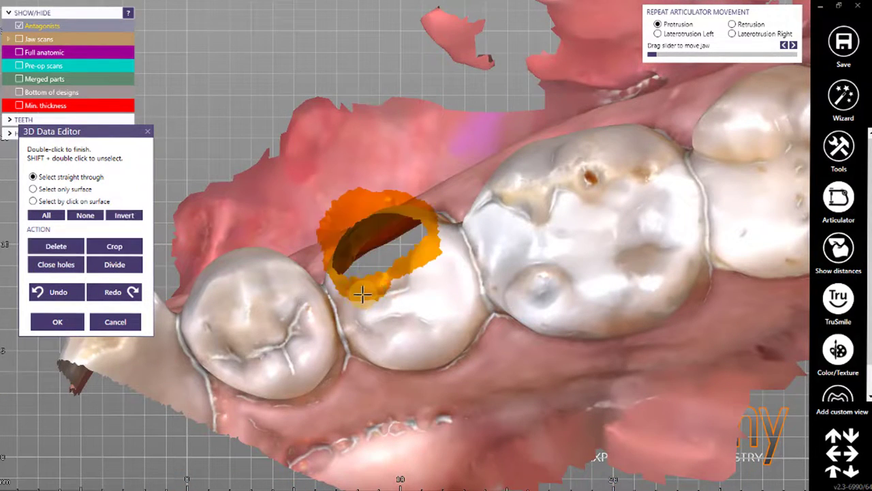
pyautogui.click(62, 272)
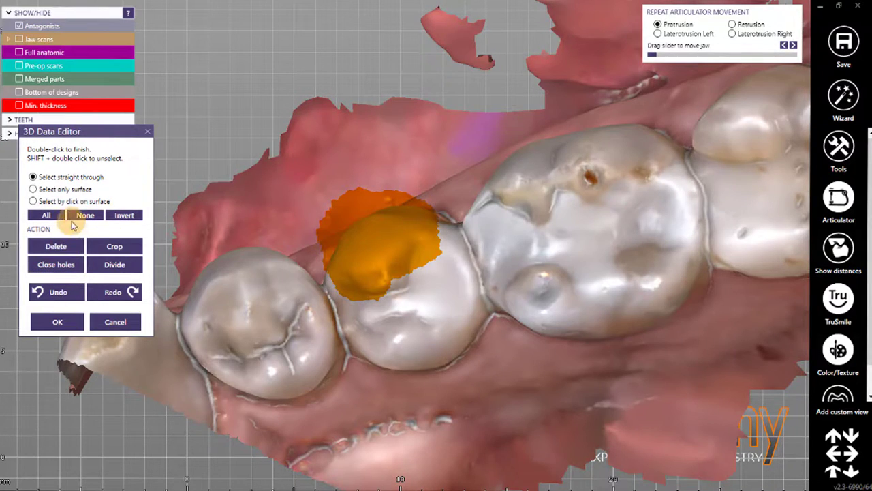
pyautogui.click(85, 216)
pyautogui.moveTo(276, 288); pyautogui.dragTo(457, 256, button='right')
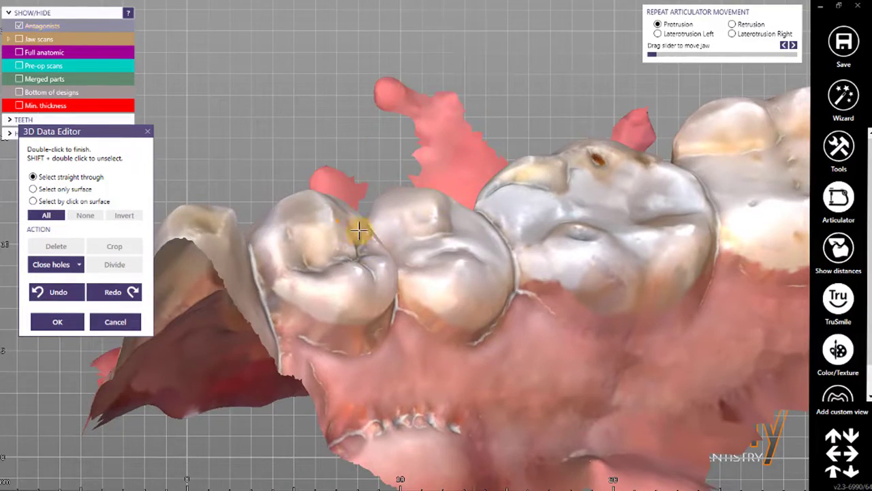
pyautogui.moveTo(361, 236); pyautogui.dragTo(383, 269, button='right')
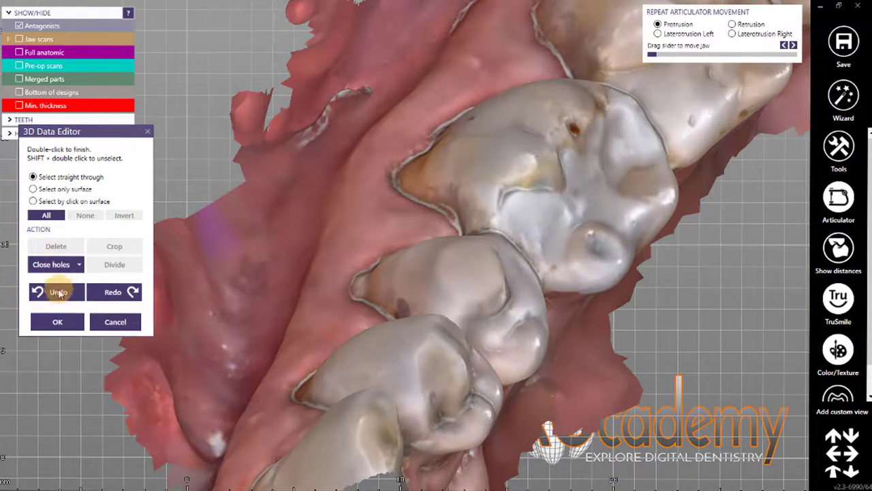
# Apply the antagonist scan edits with OK and inspect the loose gum flap from several angles
pyautogui.click(57, 321)
pyautogui.moveTo(500, 253); pyautogui.dragTo(472, 298, button='right')
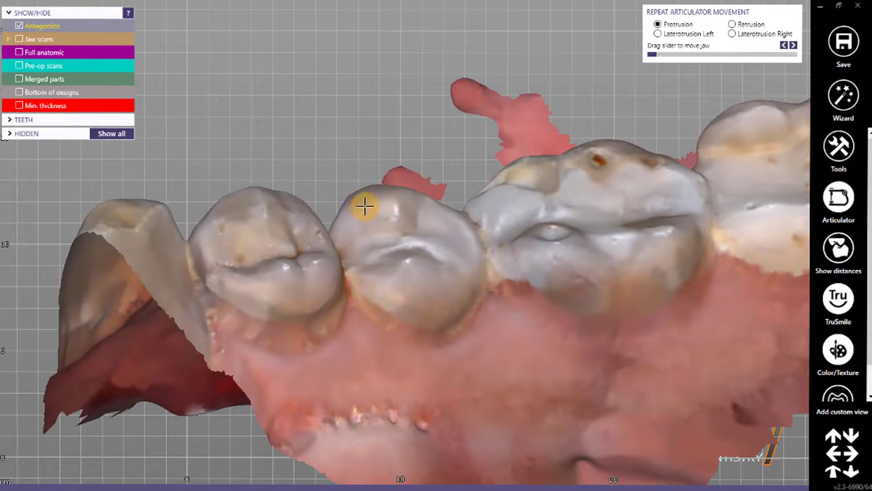
pyautogui.moveTo(392, 264); pyautogui.dragTo(391, 259, button='right')
pyautogui.moveTo(452, 313); pyautogui.dragTo(470, 312, button='right')
pyautogui.scroll(2, 303, 158)
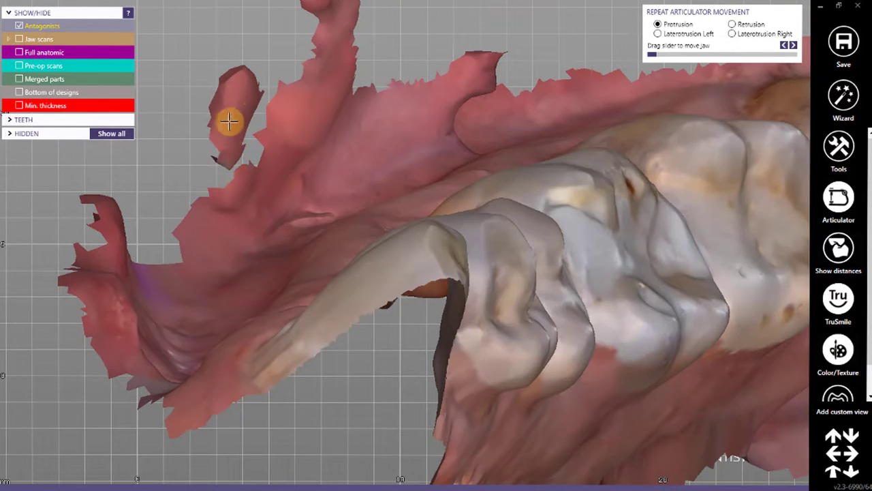
pyautogui.scroll(2, 232, 163)
pyautogui.moveTo(215, 163); pyautogui.dragTo(238, 206, button='right')
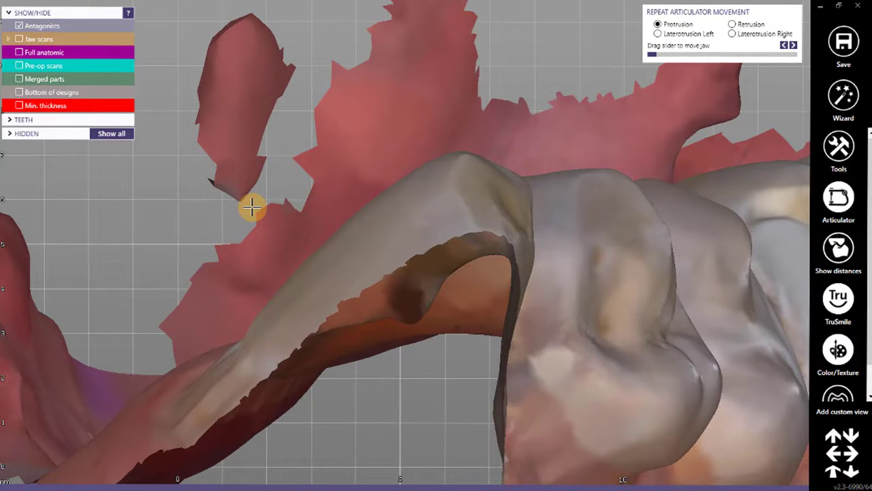
pyautogui.scroll(3, 253, 208)
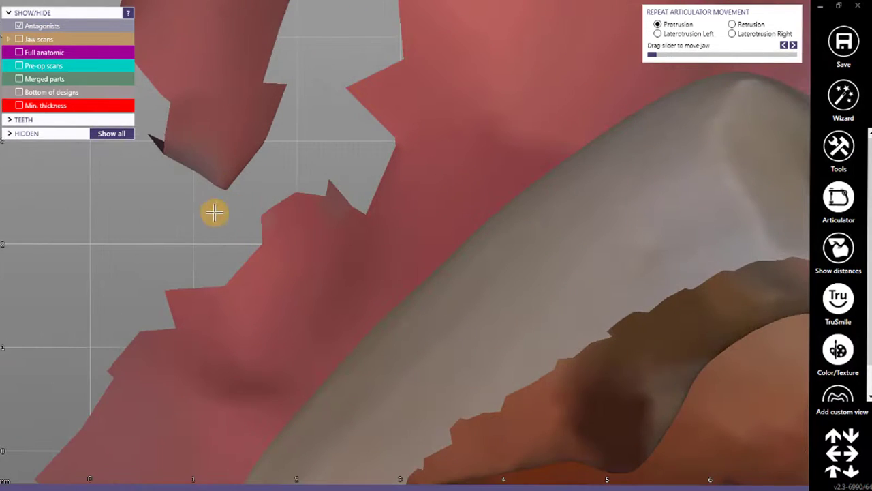
pyautogui.scroll(-5, 251, 203)
pyautogui.moveTo(320, 239); pyautogui.dragTo(334, 339, button='right')
# Reopen Edit meshes from the project menu in Select by click on surface mode
pyautogui.rightClick(502, 55)
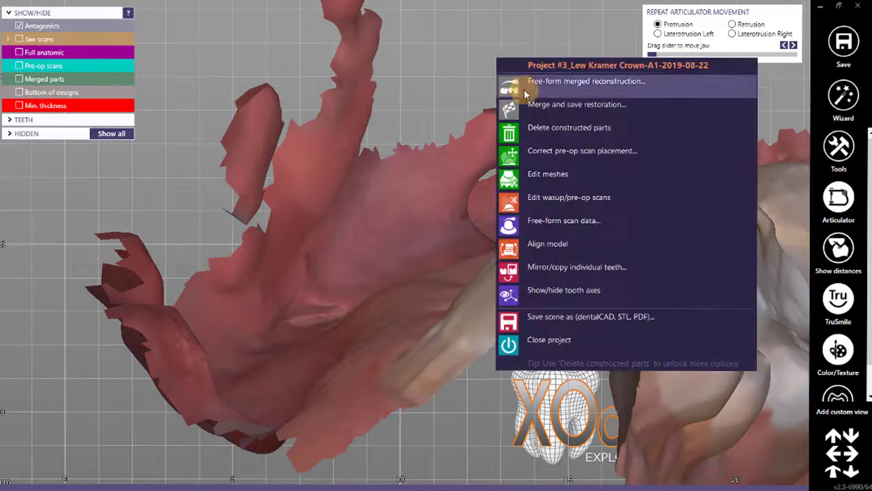
pyautogui.click(542, 175)
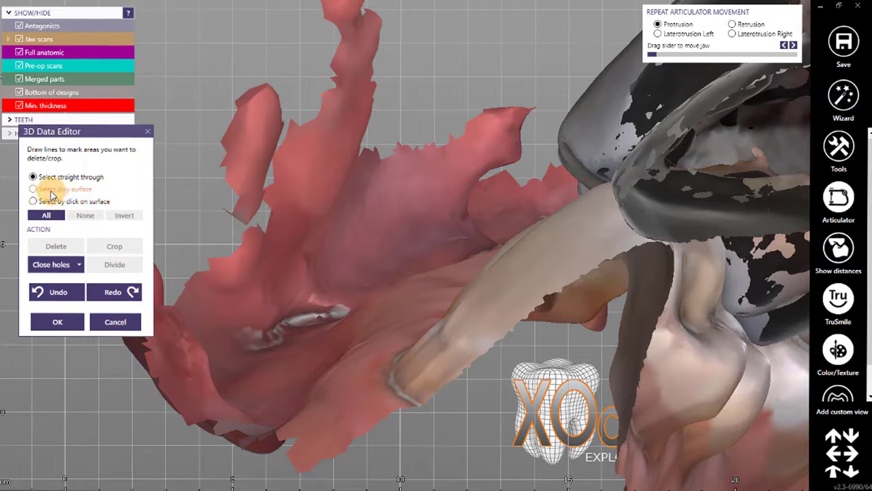
pyautogui.click(50, 201)
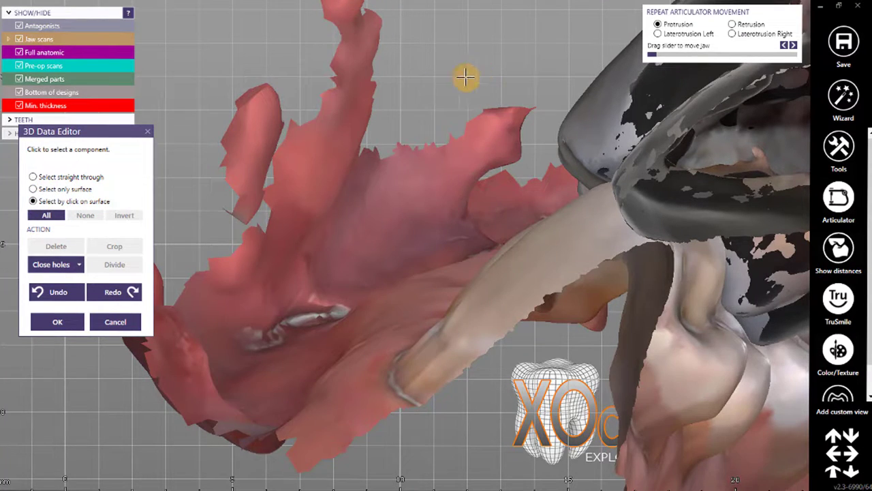
# Select the teeth and jaw scans and crop away the stray fragment
pyautogui.moveTo(465, 77); pyautogui.dragTo(629, 186, button='right')
pyautogui.click(629, 186)
pyautogui.click(491, 236)
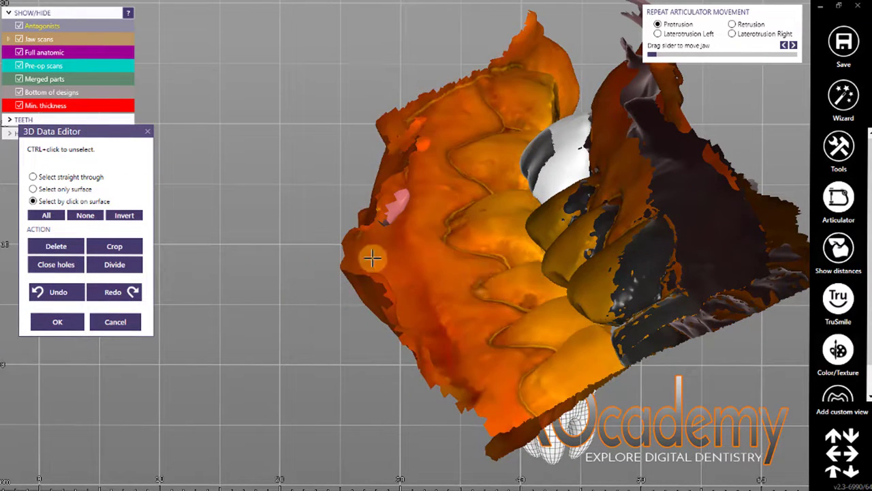
pyautogui.moveTo(241, 254); pyautogui.dragTo(398, 213, button='right')
pyautogui.scroll(5, 395, 172)
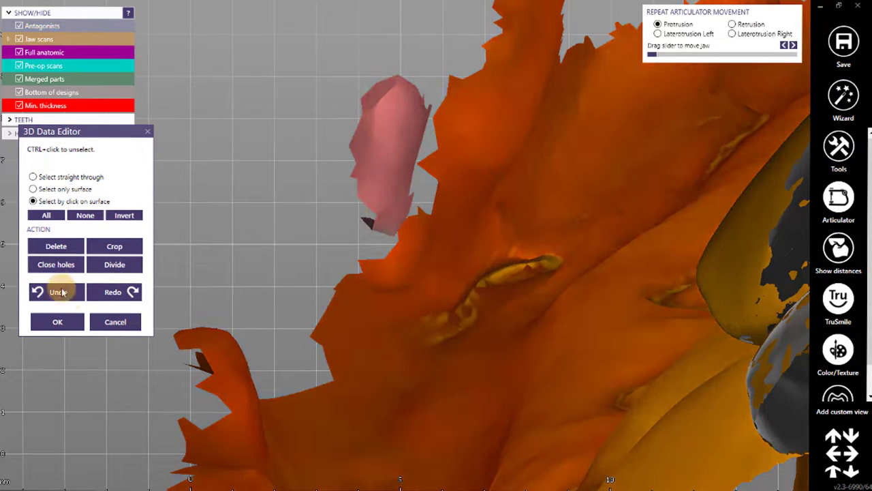
pyautogui.click(113, 247)
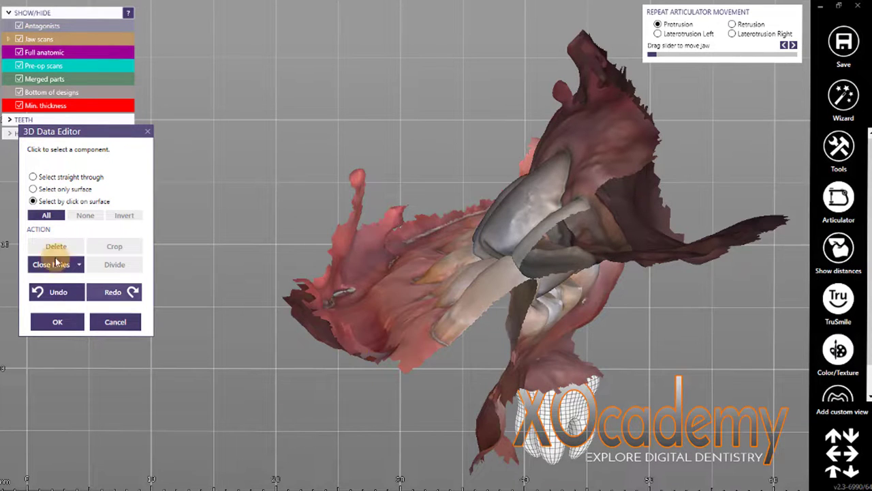
# Cut a polyline straight through the excess gum flap and delete the selected strip
pyautogui.click(47, 178)
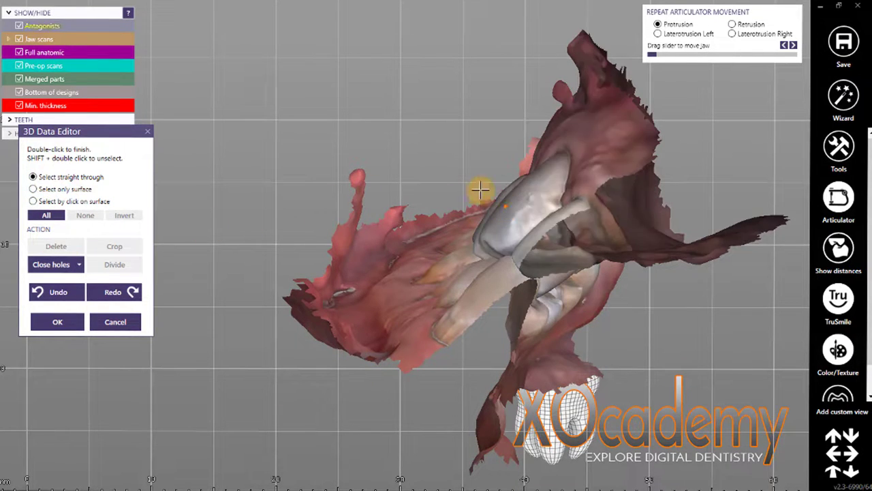
pyautogui.click(436, 218)
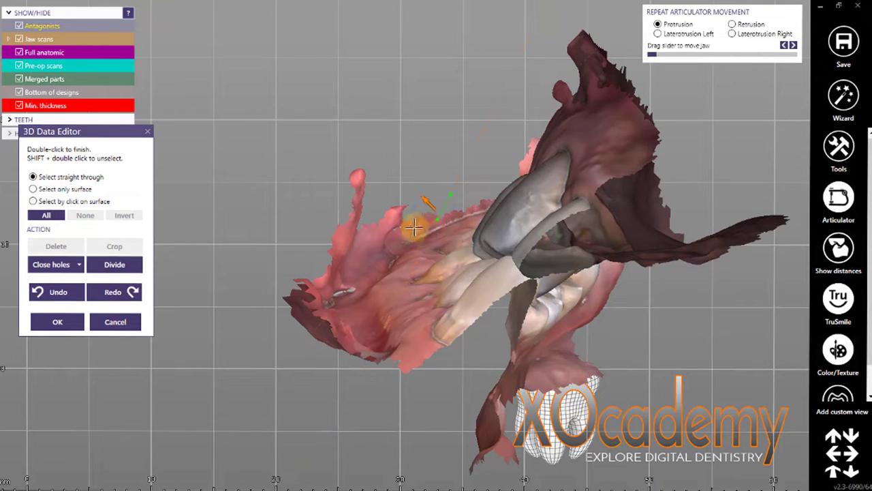
pyautogui.click(388, 260)
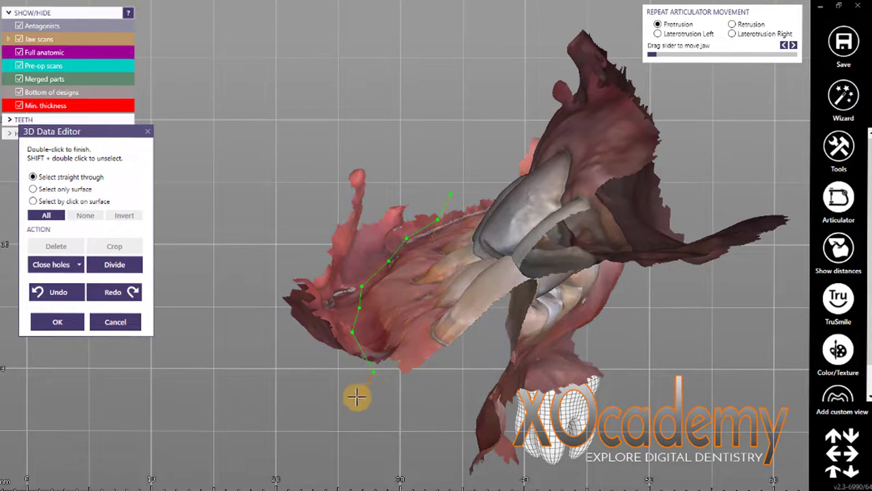
pyautogui.click(322, 365)
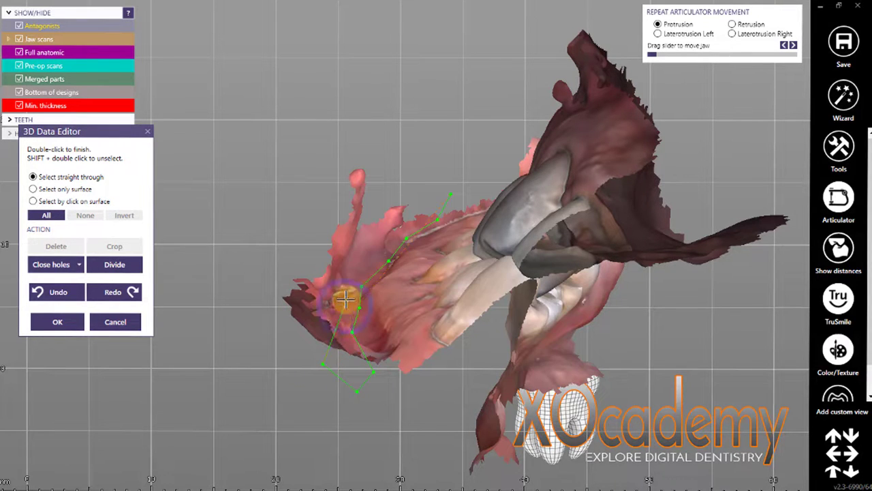
pyautogui.click(364, 268)
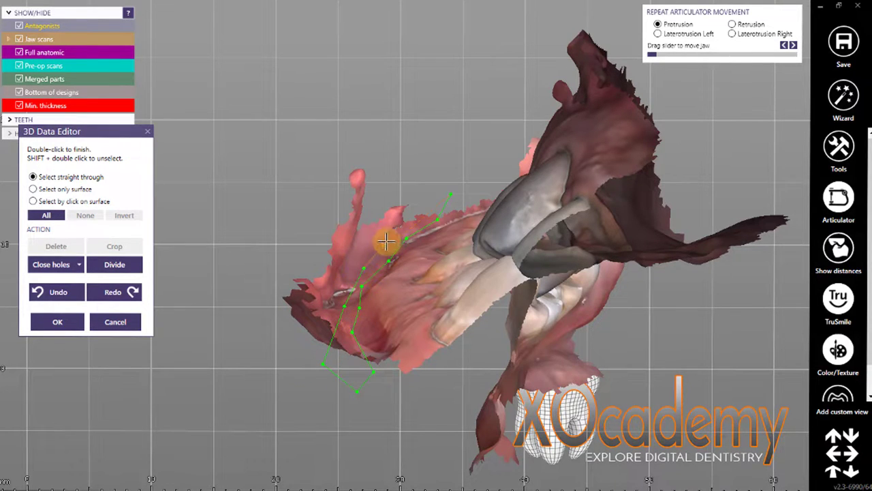
pyautogui.click(419, 217)
pyautogui.doubleClick(453, 196)
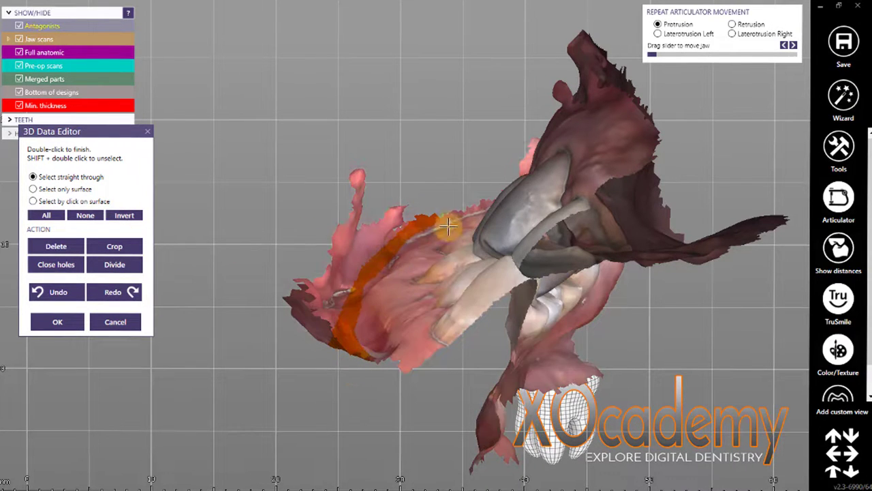
pyautogui.click(52, 247)
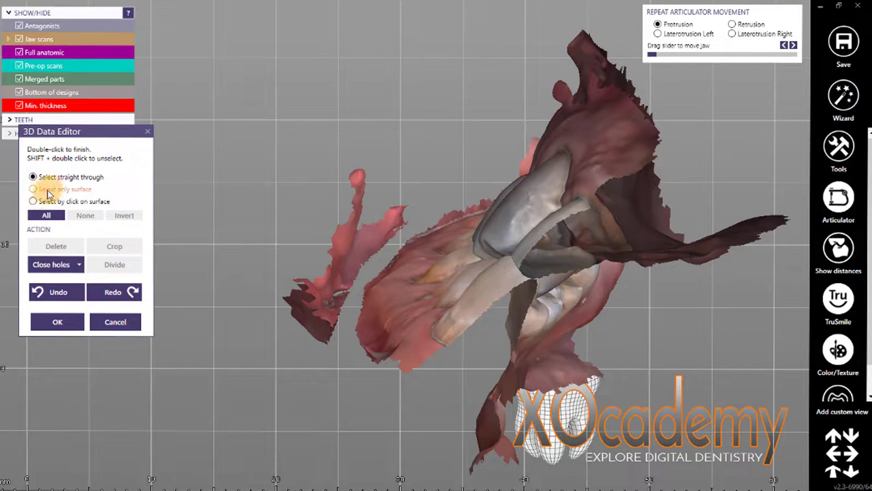
# Select the lower and upper jaw scans and crop away the detached flap
pyautogui.click(46, 203)
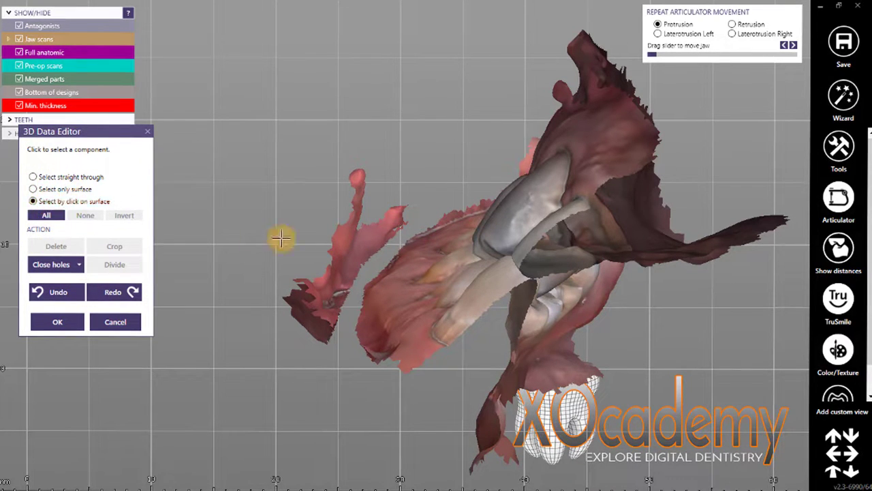
pyautogui.click(419, 297)
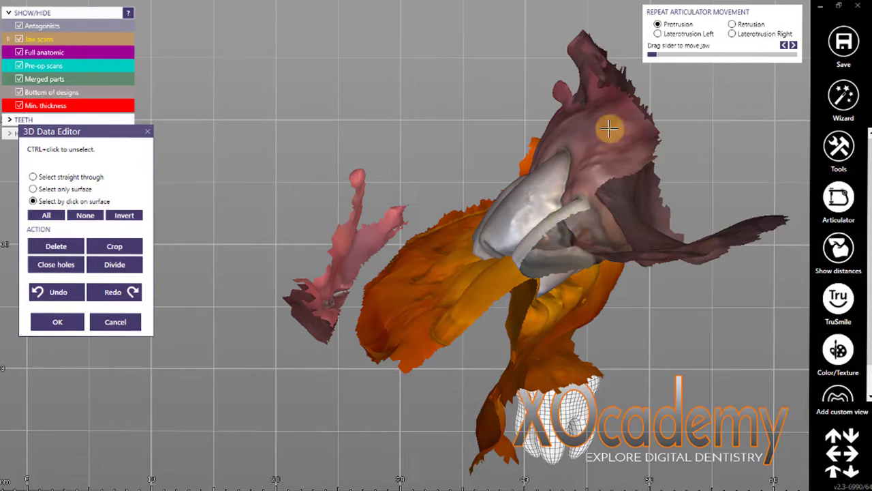
pyautogui.click(610, 128)
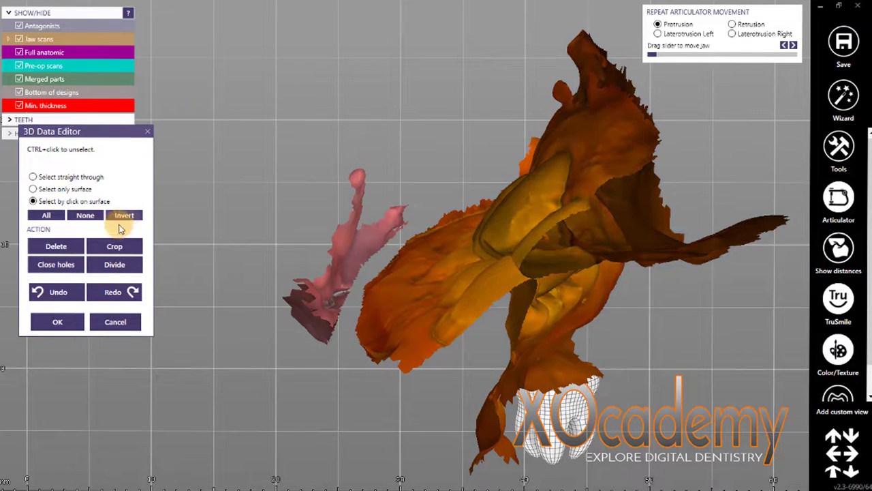
pyautogui.click(113, 248)
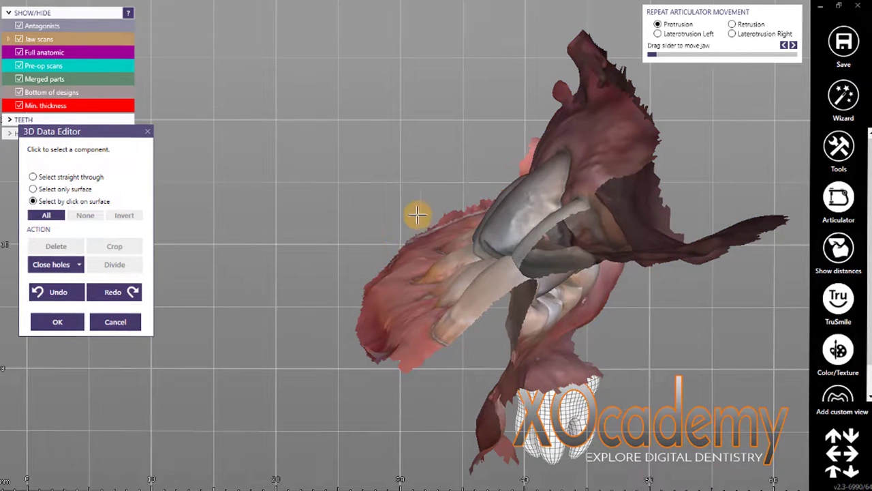
pyautogui.moveTo(317, 273); pyautogui.dragTo(454, 311, button='right')
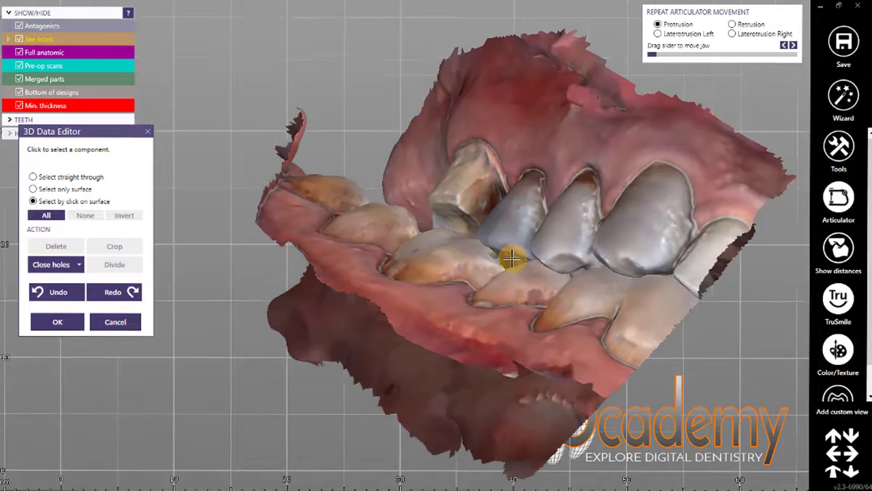
pyautogui.scroll(-3, 360, 138)
pyautogui.moveTo(361, 138); pyautogui.dragTo(362, 142, button='right')
pyautogui.moveTo(373, 274); pyautogui.dragTo(518, 180, button='right')
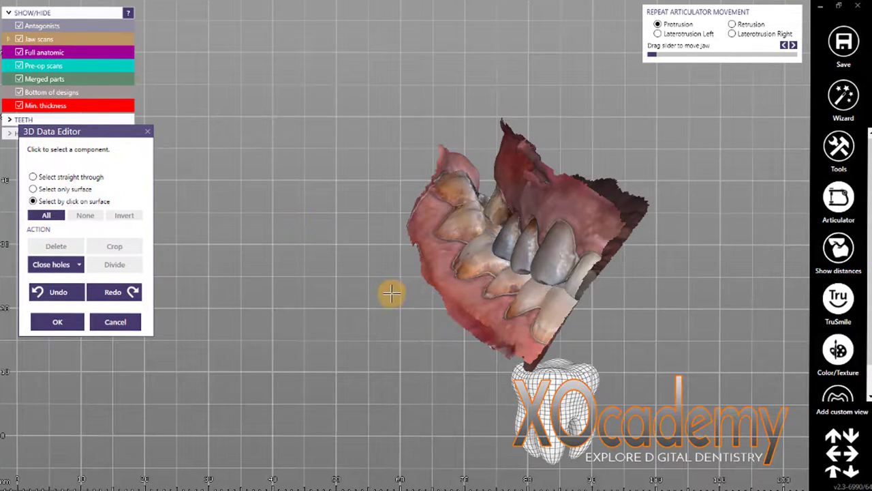
# Cancel out of the 3D Data Editor and show the jaw scans and full anatomic layers again
pyautogui.click(117, 323)
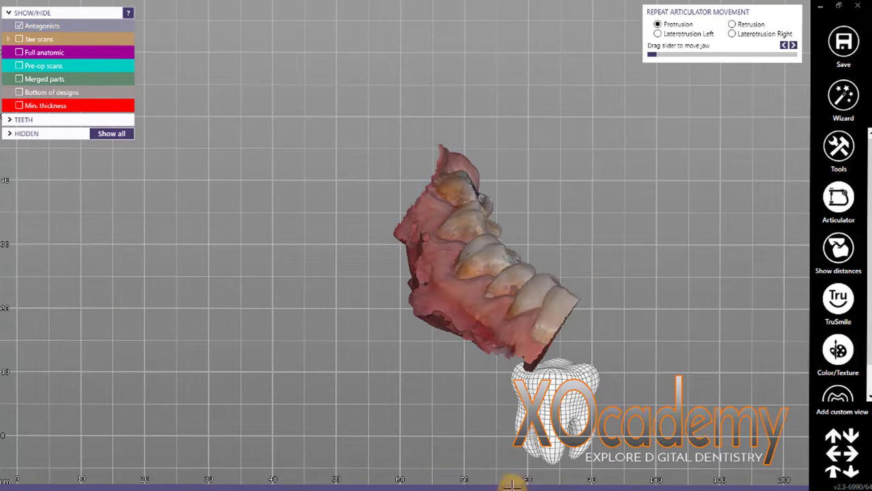
pyautogui.moveTo(459, 477)
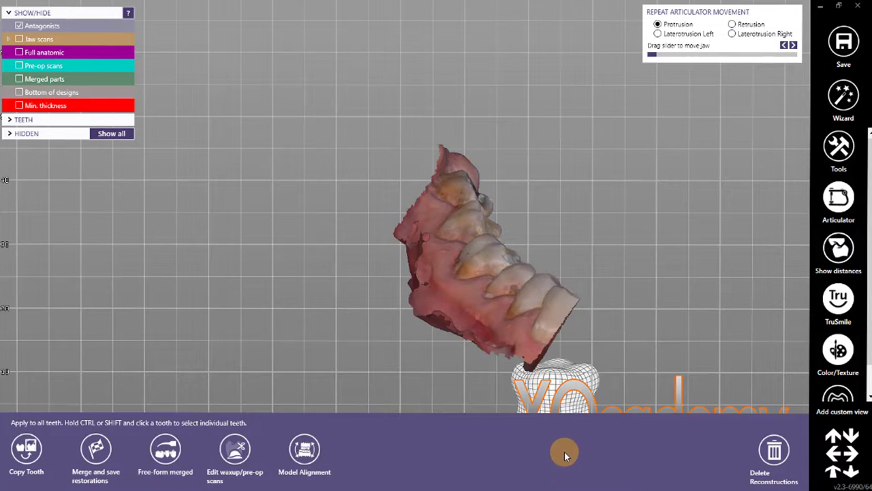
pyautogui.click(19, 52)
pyautogui.click(19, 39)
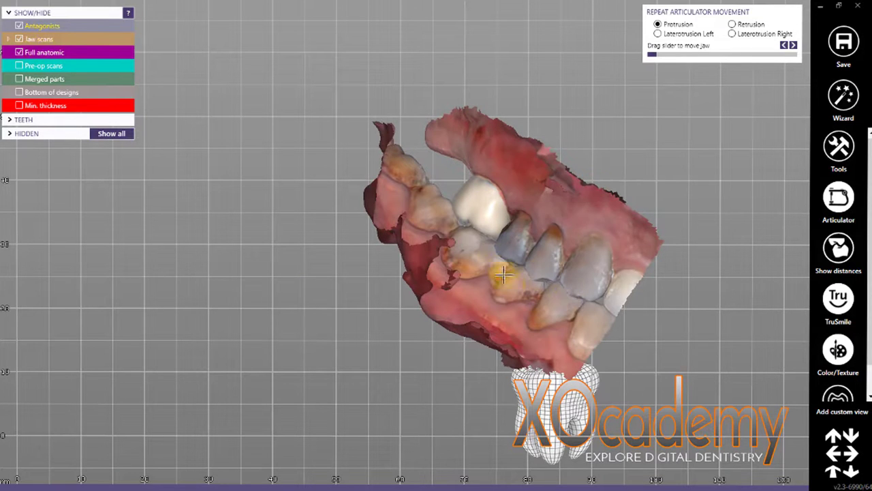
pyautogui.scroll(-3, 636, 187)
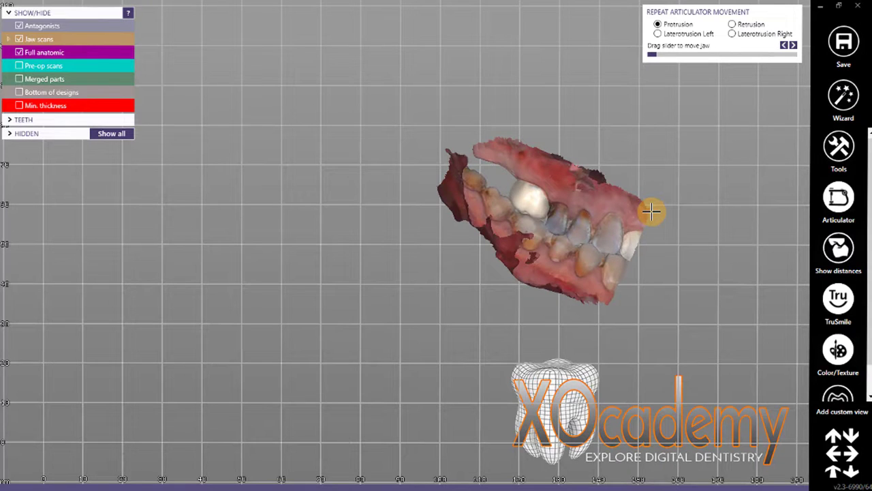
pyautogui.scroll(5, 656, 234)
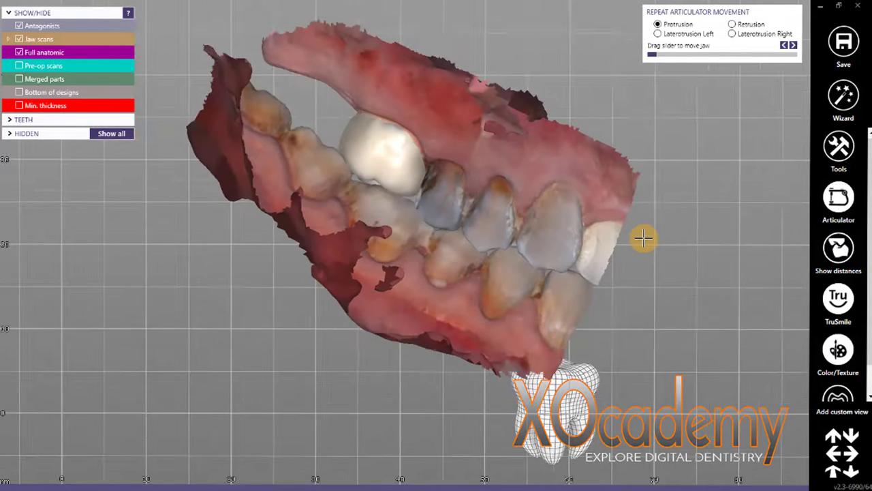